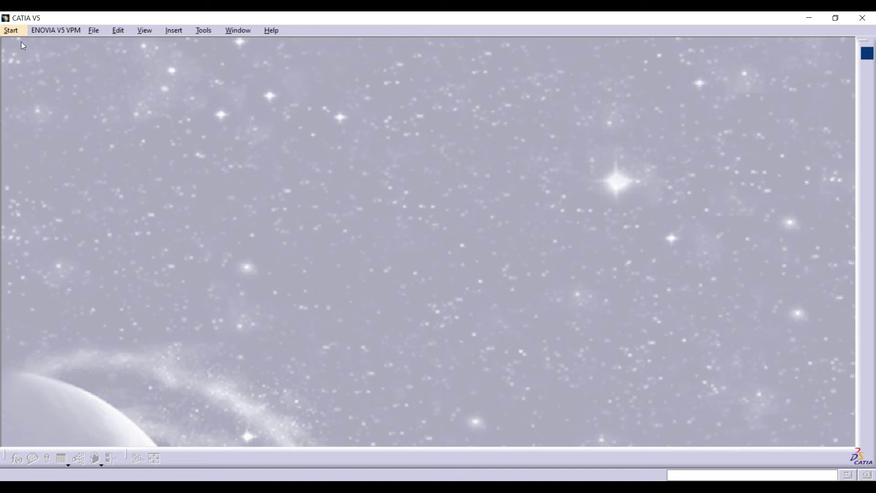
Create a new Part Design part named "connecting rod" with hybrid design enabled.
{"action": "left_click", "coordinate": [18, 32]}
{"action": "mouse_move", "coordinate": [75, 103]}
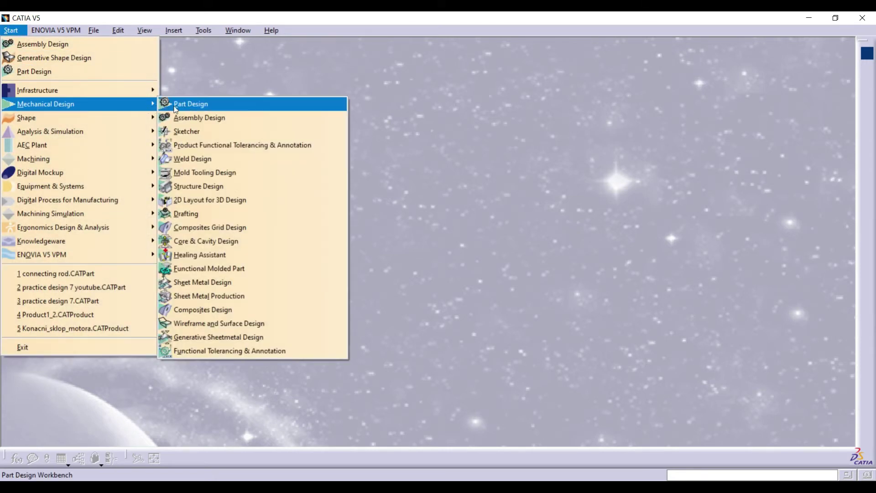
{"action": "left_click", "coordinate": [182, 104]}
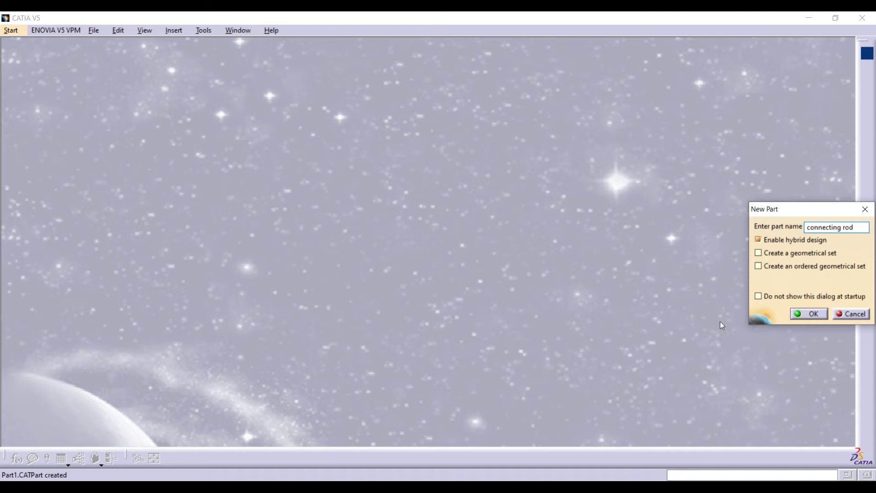
{"action": "left_click", "coordinate": [809, 314]}
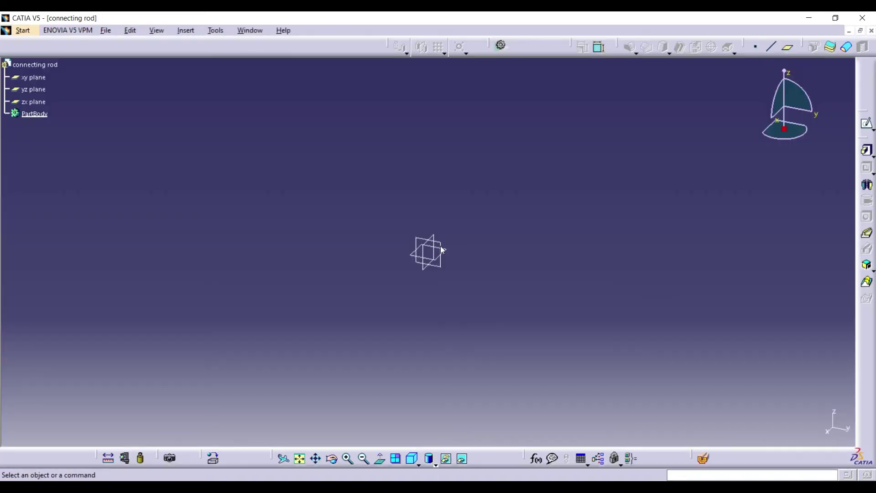
Open a new sketch on the xy plane.
{"action": "left_click", "coordinate": [354, 277]}
{"action": "left_click", "coordinate": [444, 252]}
{"action": "left_click", "coordinate": [867, 123]}
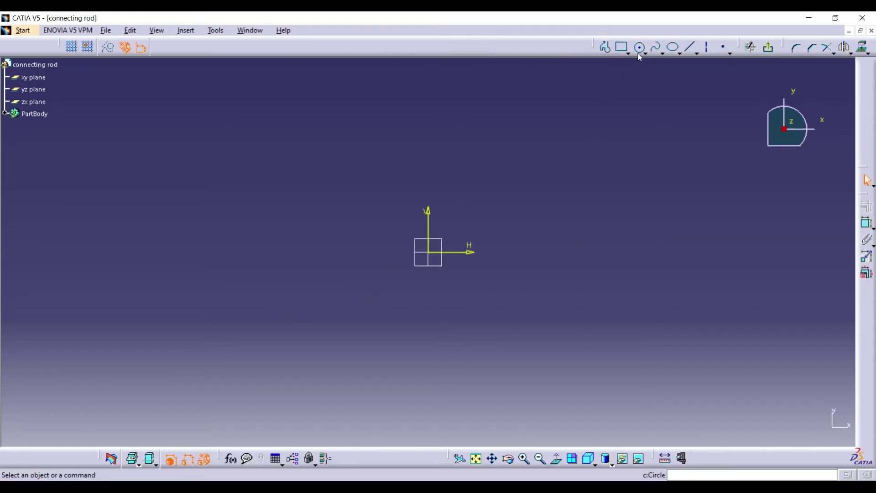
Sketch two concentric circles centred on the origin, about 78 mm and 155 mm in diameter.
{"action": "left_click", "coordinate": [640, 47]}
{"action": "left_click", "coordinate": [429, 252]}
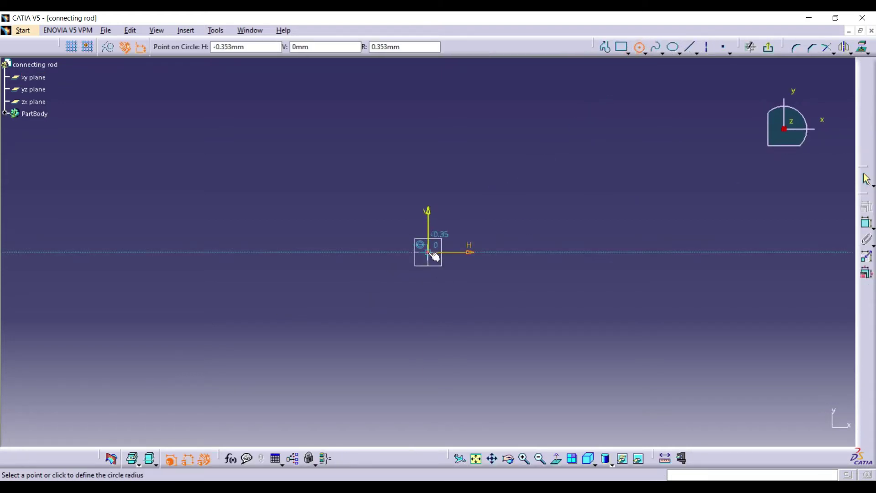
{"action": "left_click", "coordinate": [470, 299]}
{"action": "left_click", "coordinate": [640, 48]}
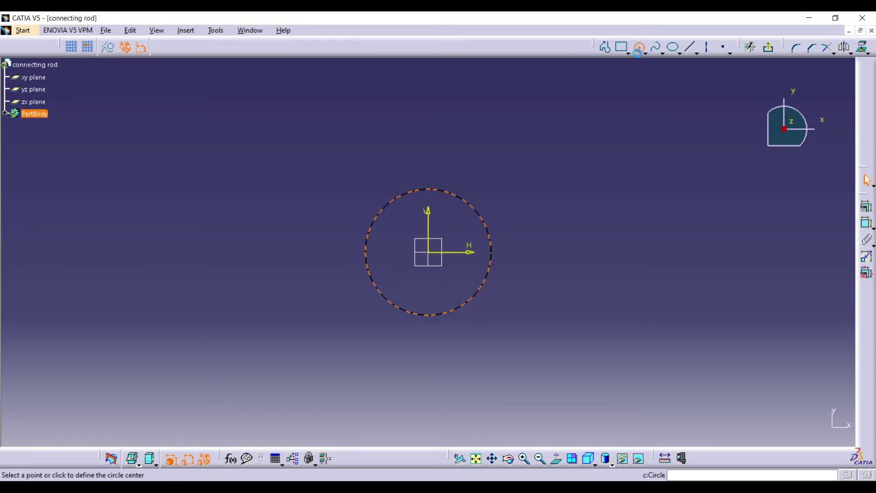
{"action": "left_click", "coordinate": [429, 254]}
{"action": "left_click", "coordinate": [510, 347]}
{"action": "left_click", "coordinate": [732, 281]}
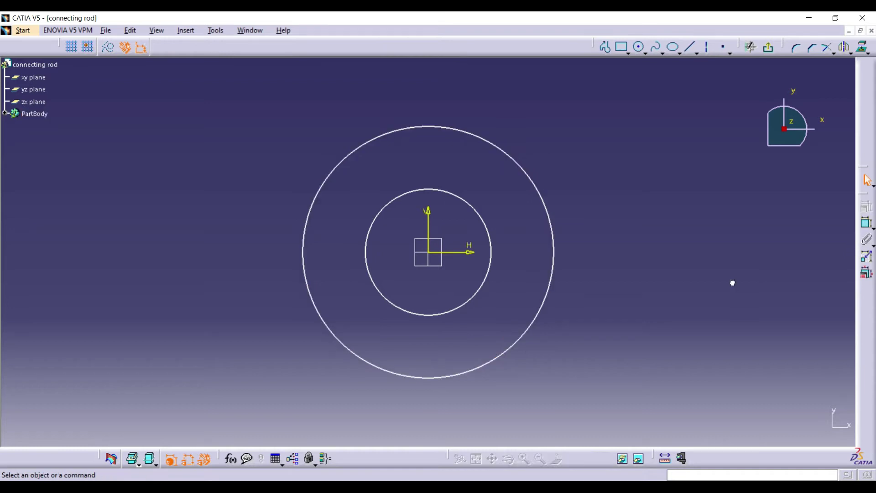
Dimension the larger circle at the origin and set its diameter to 57 mm.
{"action": "left_click", "coordinate": [866, 223]}
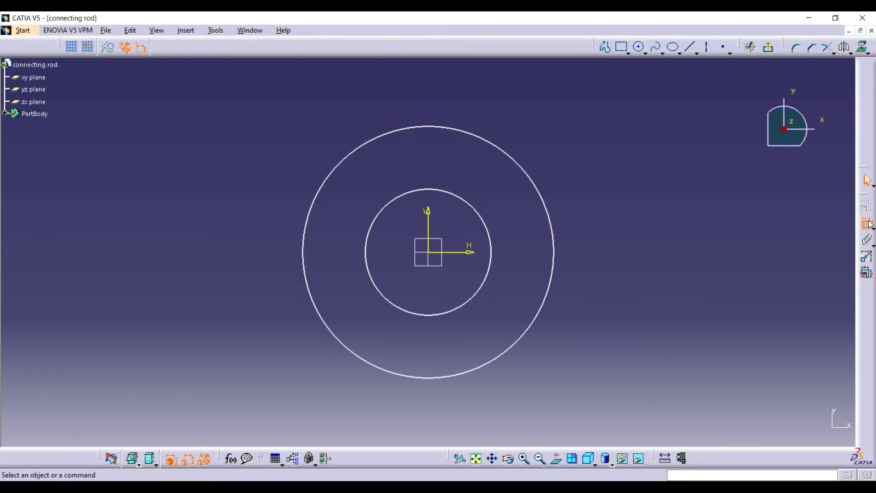
{"action": "left_click", "coordinate": [344, 344]}
{"action": "left_click", "coordinate": [257, 349]}
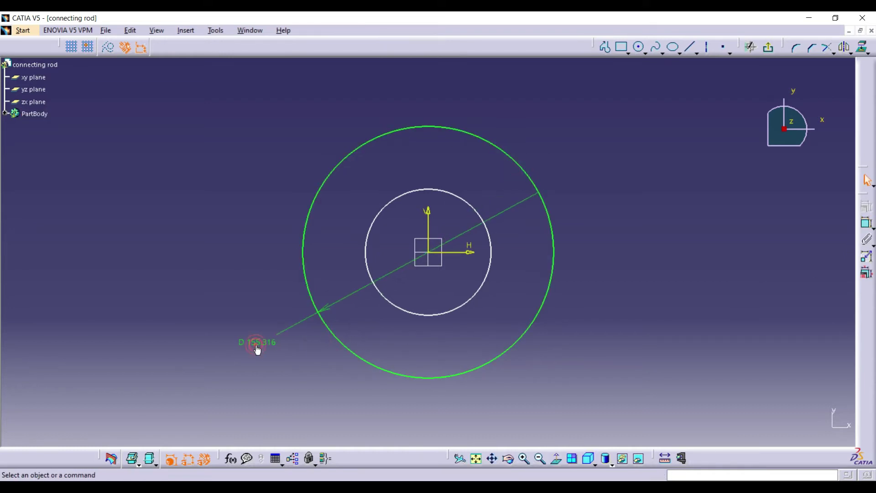
{"action": "double_click", "coordinate": [256, 344]}
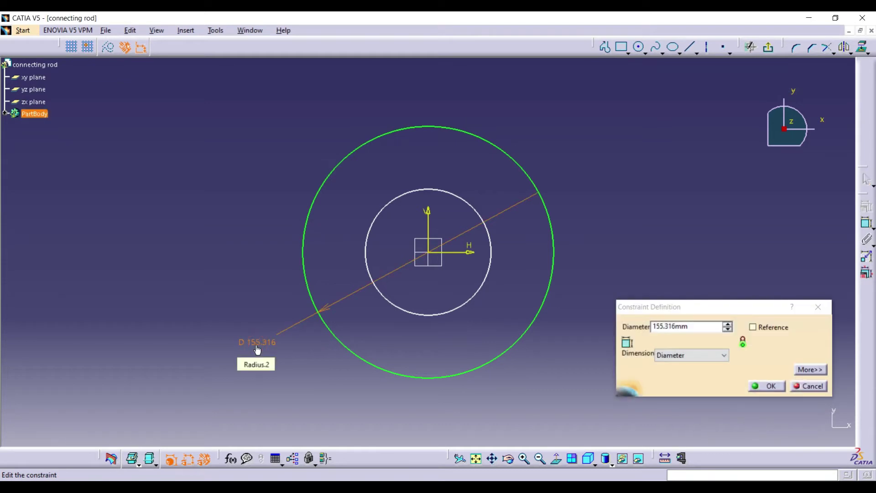
{"action": "left_click_drag", "start_coordinate": [703, 325], "coordinate": [638, 339]}
{"action": "type", "text": "5"}
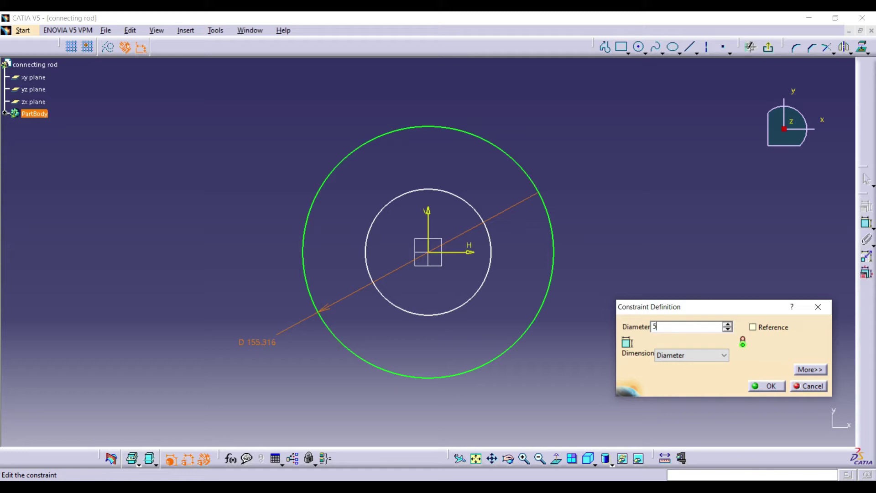
{"action": "left_click", "coordinate": [782, 388]}
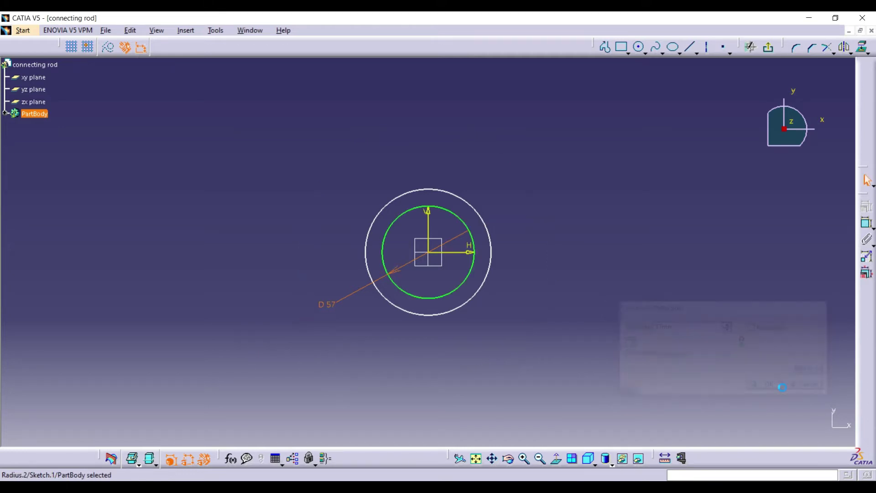
Dimension the other circle at the origin and set its diameter to 28 mm.
{"action": "left_click", "coordinate": [865, 224]}
{"action": "left_click", "coordinate": [466, 302]}
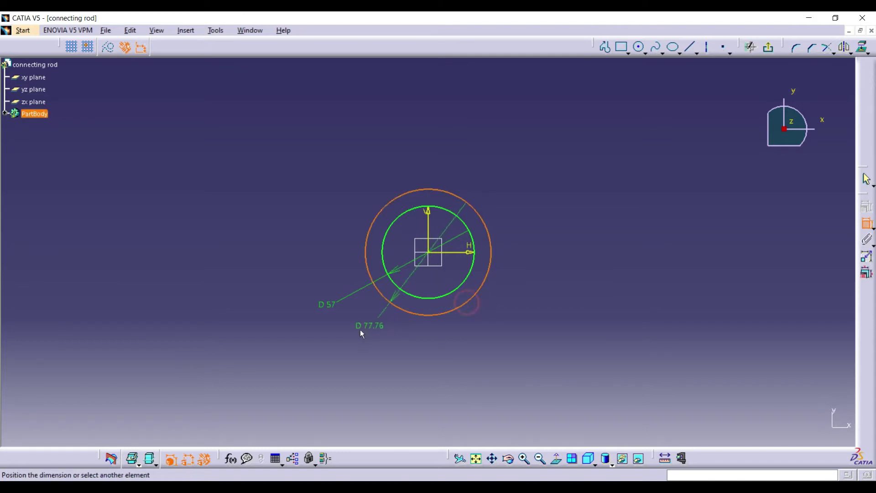
{"action": "left_click", "coordinate": [358, 332]}
{"action": "double_click", "coordinate": [358, 333]}
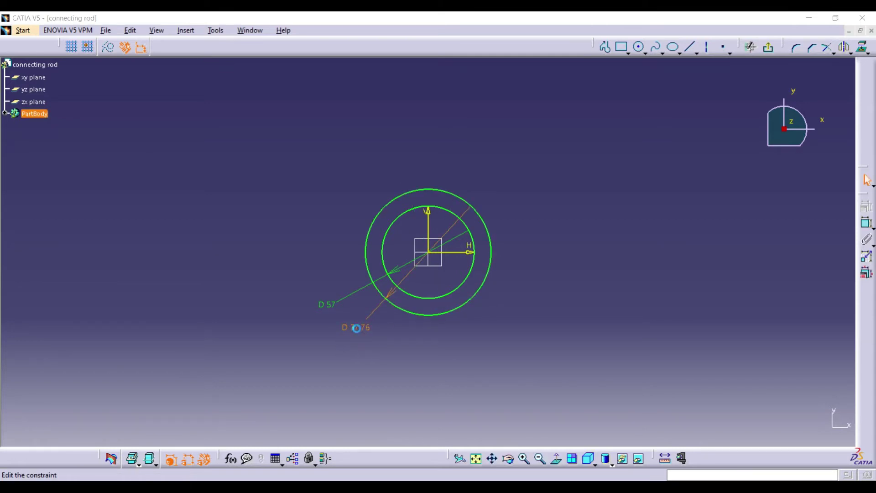
{"action": "type", "text": "2"}
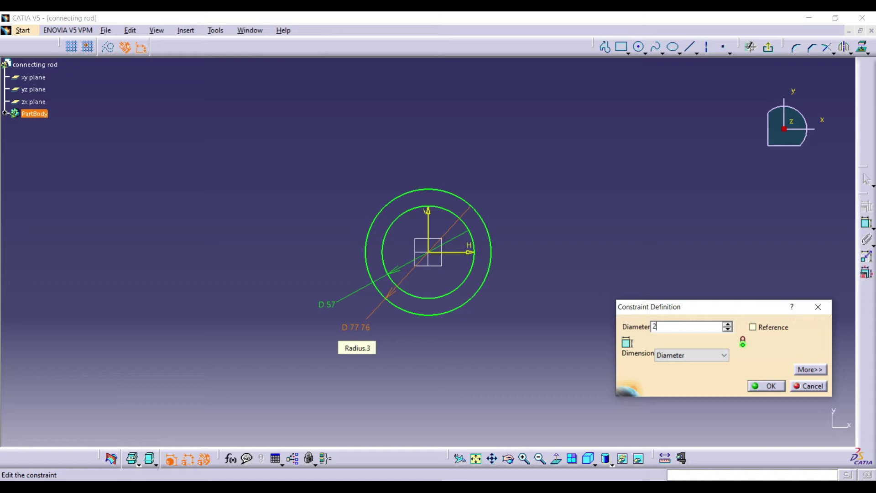
{"action": "type", "text": "8"}
{"action": "left_click", "coordinate": [767, 386]}
Sketch two concentric circles, about 58 mm and 81 mm in diameter, centred about 151 mm from the origin along the horizontal axis.
{"action": "left_click", "coordinate": [476, 459]}
{"action": "left_click", "coordinate": [493, 459]}
{"action": "left_click_drag", "start_coordinate": [558, 410], "coordinate": [385, 411]}
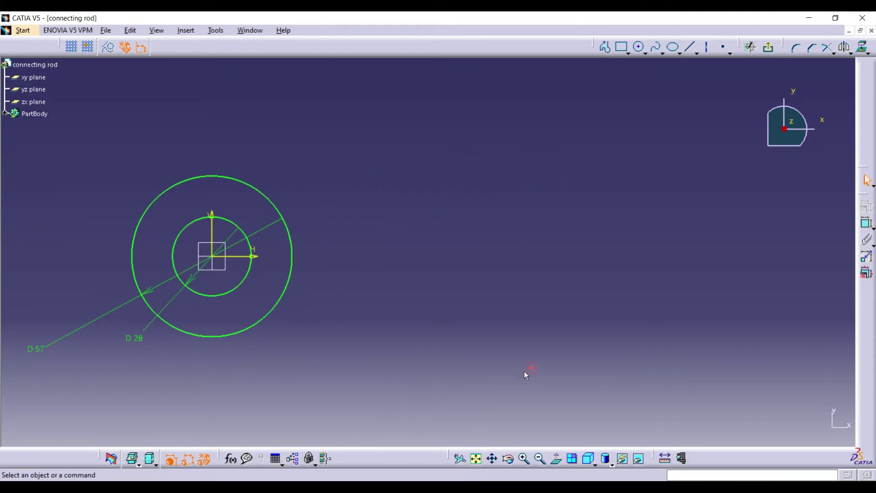
{"action": "left_click", "coordinate": [639, 46]}
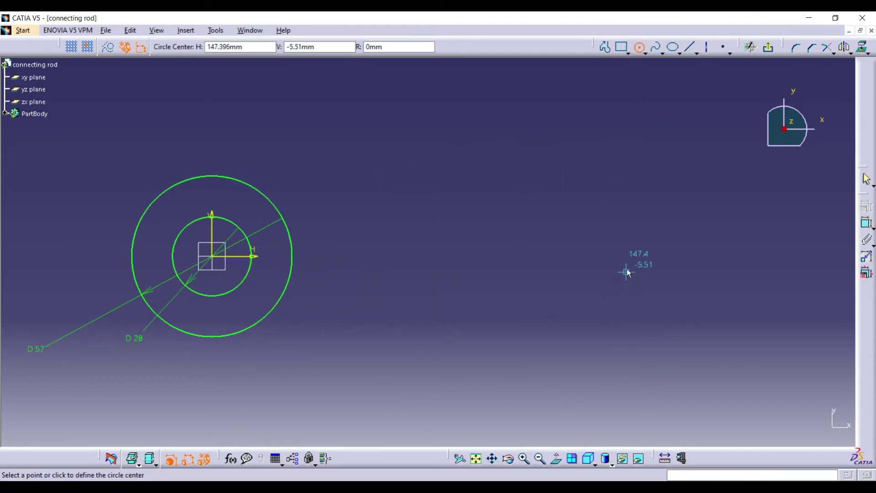
{"action": "left_click", "coordinate": [637, 255]}
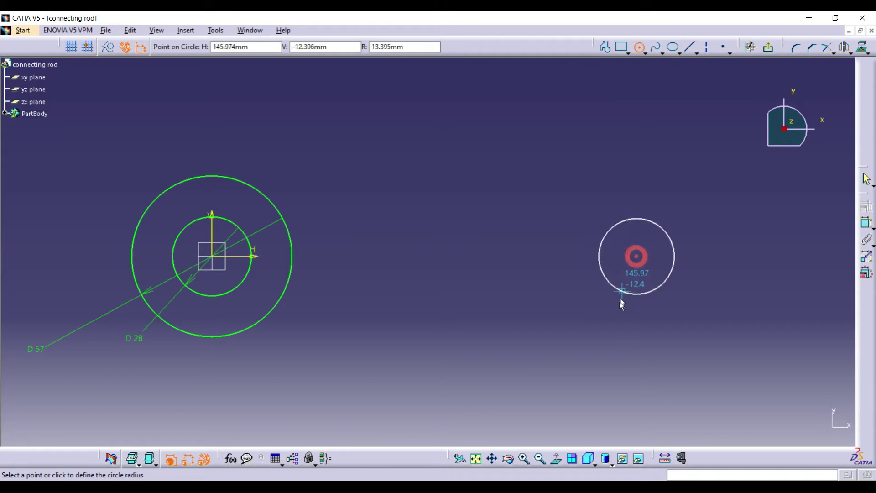
{"action": "left_click", "coordinate": [612, 335]}
{"action": "left_click", "coordinate": [638, 47]}
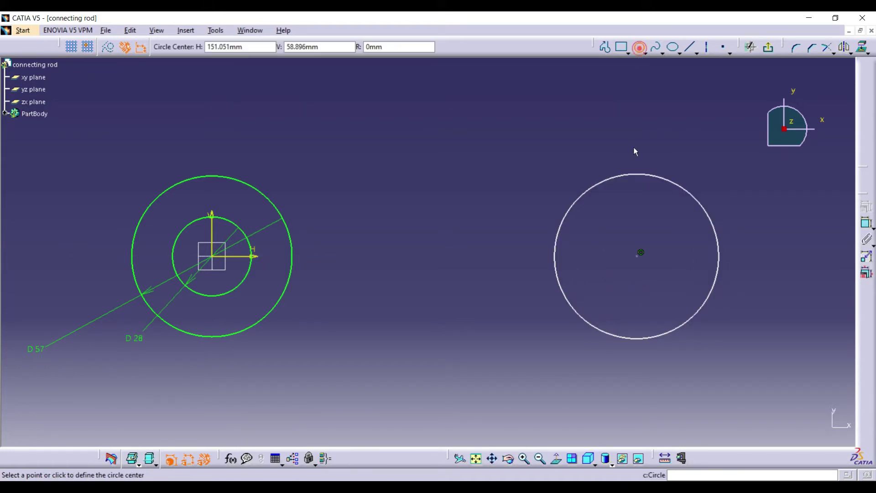
{"action": "left_click", "coordinate": [638, 259]}
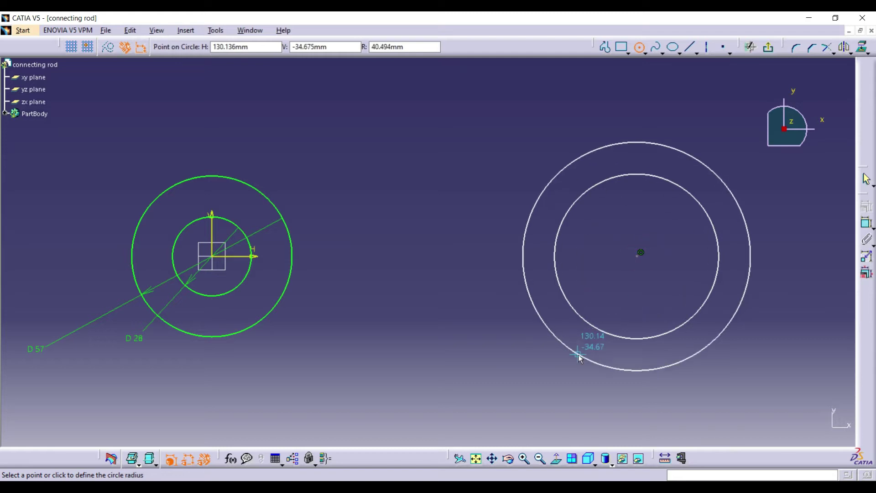
{"action": "left_click", "coordinate": [578, 355]}
{"action": "left_click", "coordinate": [814, 257]}
Dimension the outer circle of the second pair and set its diameter to 96 mm.
{"action": "left_click", "coordinate": [866, 223]}
{"action": "left_click", "coordinate": [752, 233]}
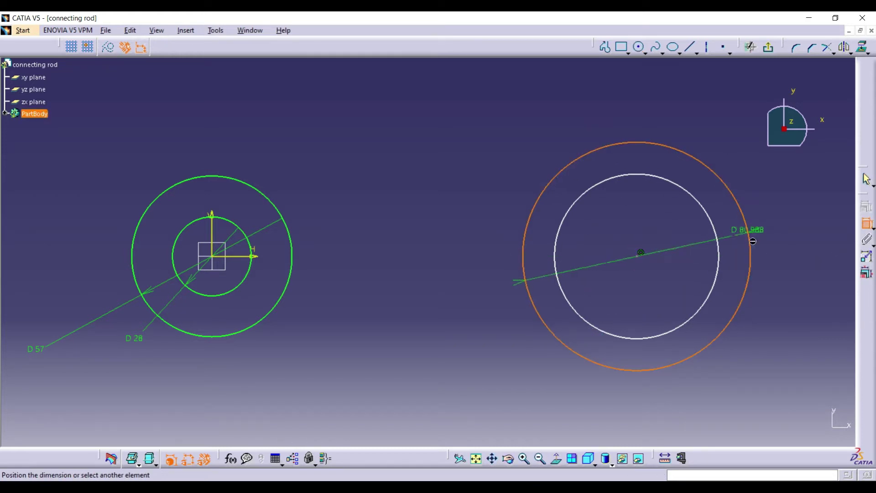
{"action": "left_click", "coordinate": [767, 360]}
{"action": "double_click", "coordinate": [767, 357]}
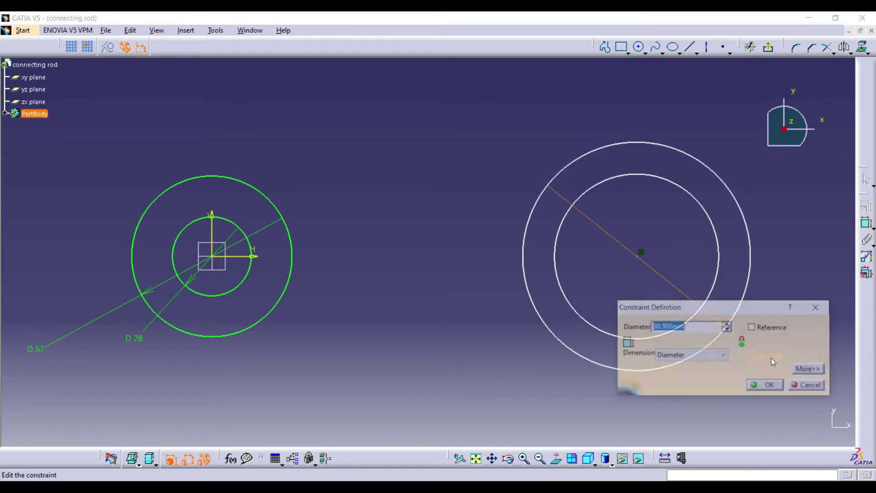
{"action": "type", "text": "96"}
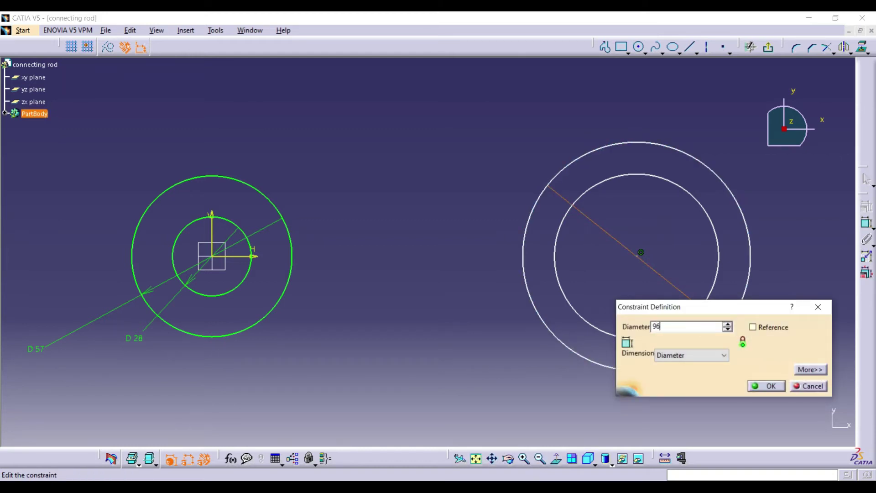
{"action": "key", "text": "Return"}
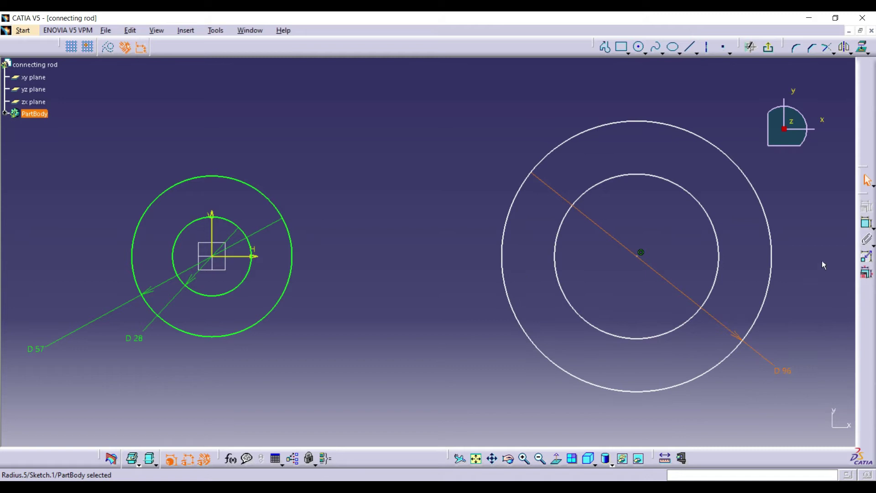
Dimension the inner circle of the second pair and set its diameter to 80 mm.
{"action": "left_click", "coordinate": [865, 223]}
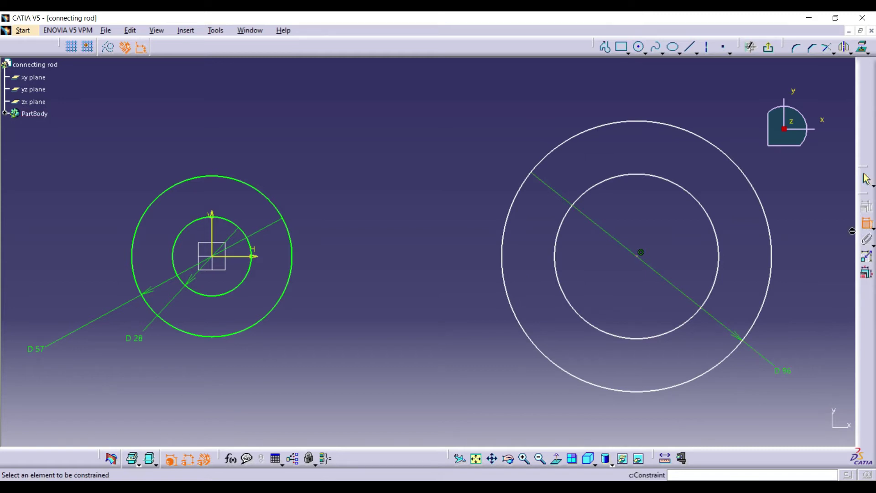
{"action": "left_click", "coordinate": [721, 246]}
{"action": "left_click", "coordinate": [428, 350]}
{"action": "double_click", "coordinate": [427, 344]}
{"action": "type", "text": "8"}
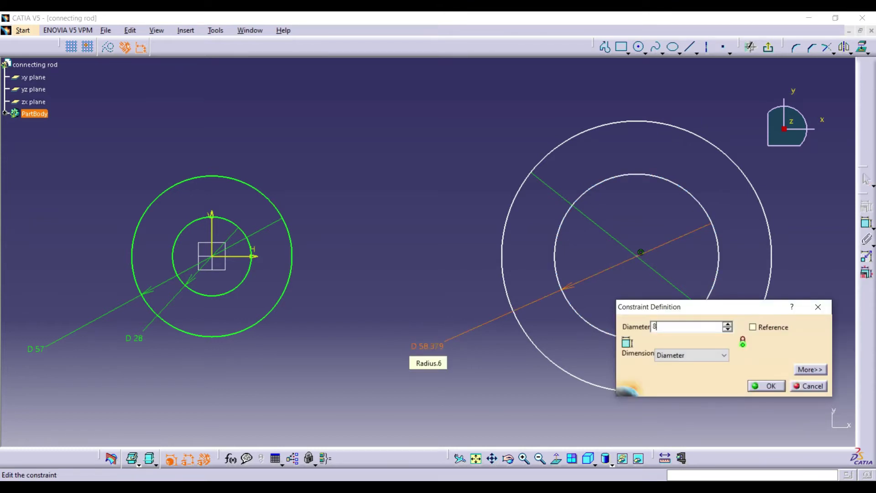
{"action": "type", "text": "0"}
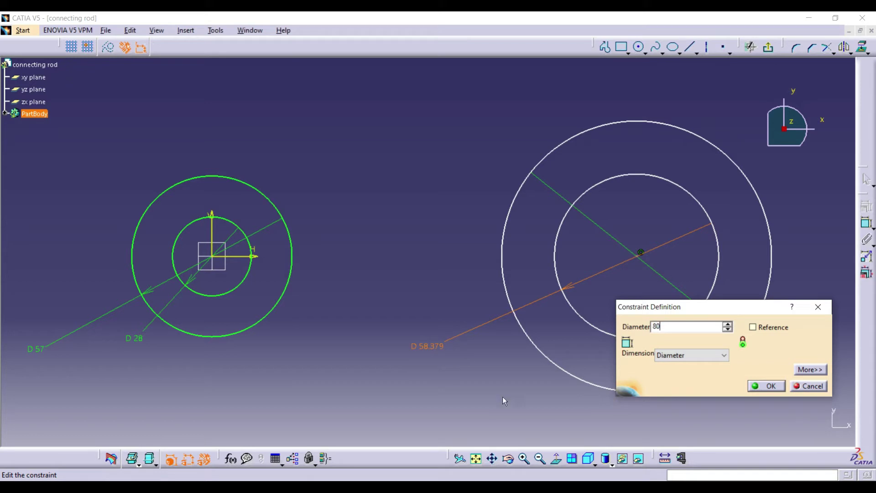
{"action": "left_click", "coordinate": [758, 386]}
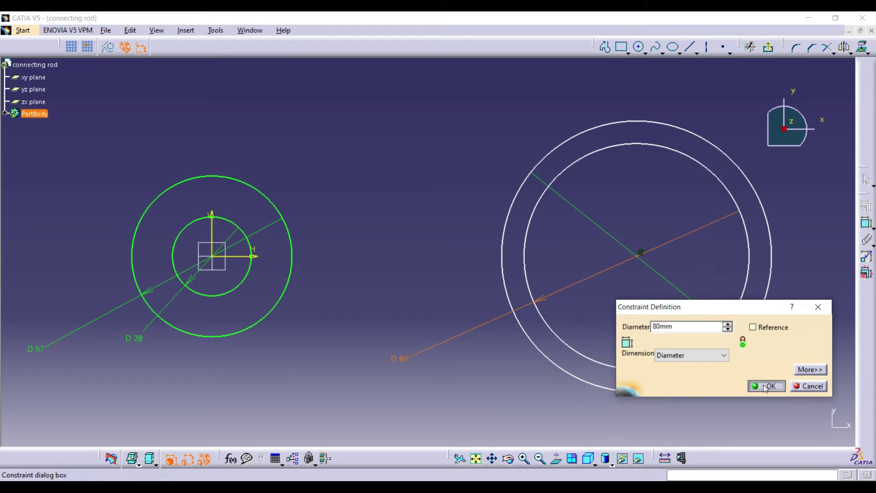
{"action": "left_click", "coordinate": [817, 248]}
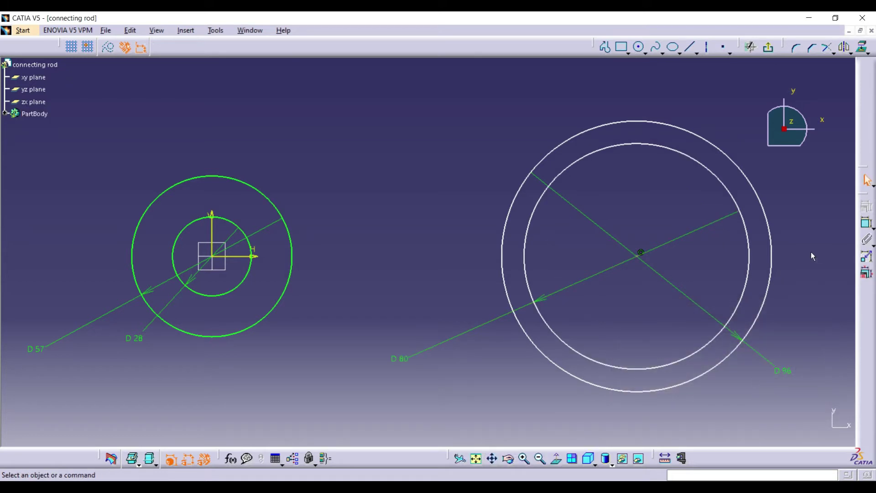
Draw a vertical line through the centre of the 96 mm circle, from its topmost to its lowest point.
{"action": "left_click", "coordinate": [687, 51]}
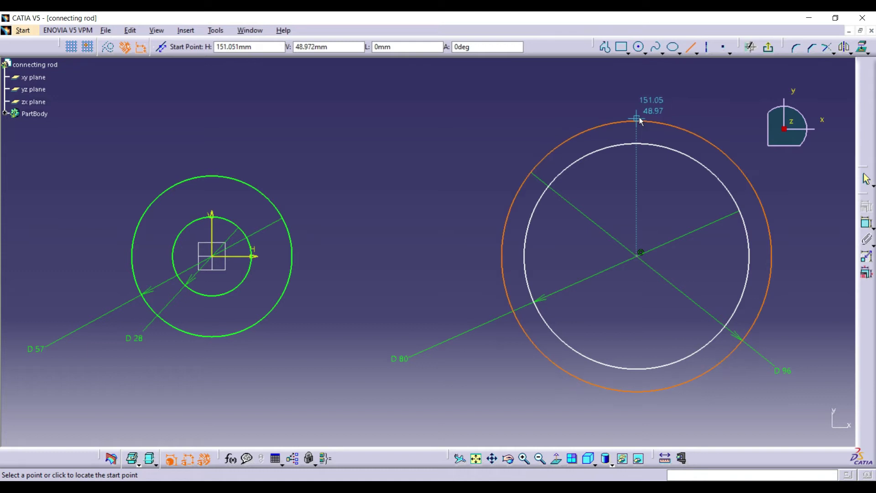
{"action": "left_click", "coordinate": [637, 122]}
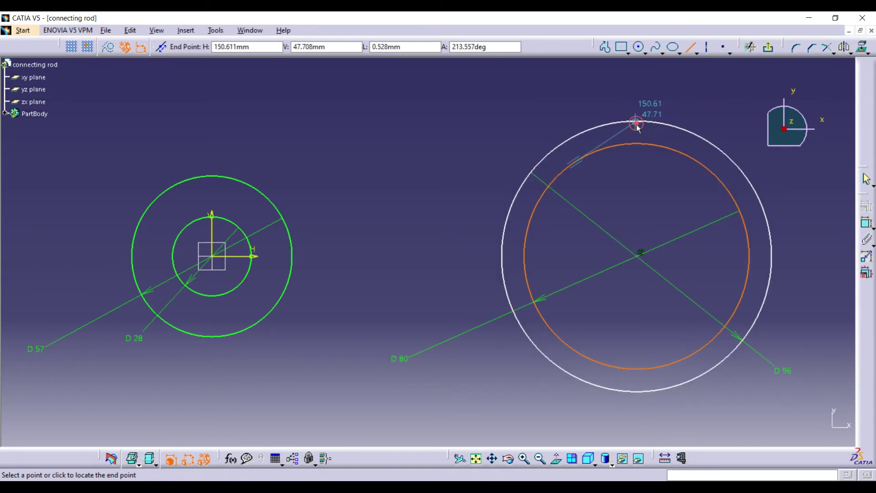
{"action": "left_click", "coordinate": [637, 393]}
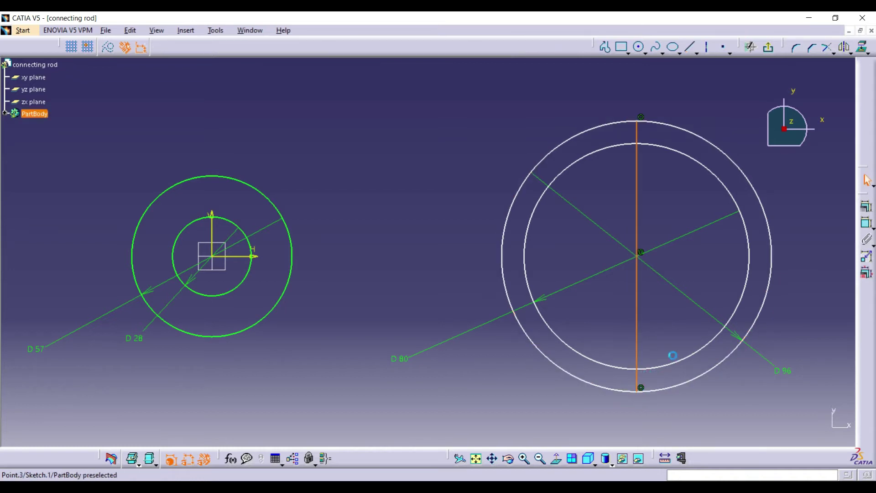
Draw a profile from the vertical line's upper end: a horizontal segment toward the origin circles, followed by a short vertical drop to the 96 mm circle.
{"action": "left_click", "coordinate": [605, 47]}
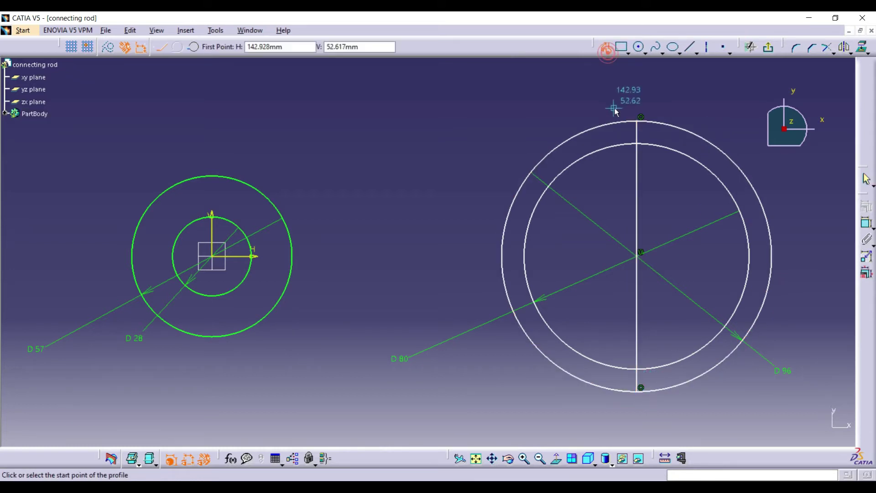
{"action": "left_click", "coordinate": [641, 121]}
{"action": "left_click", "coordinate": [576, 122]}
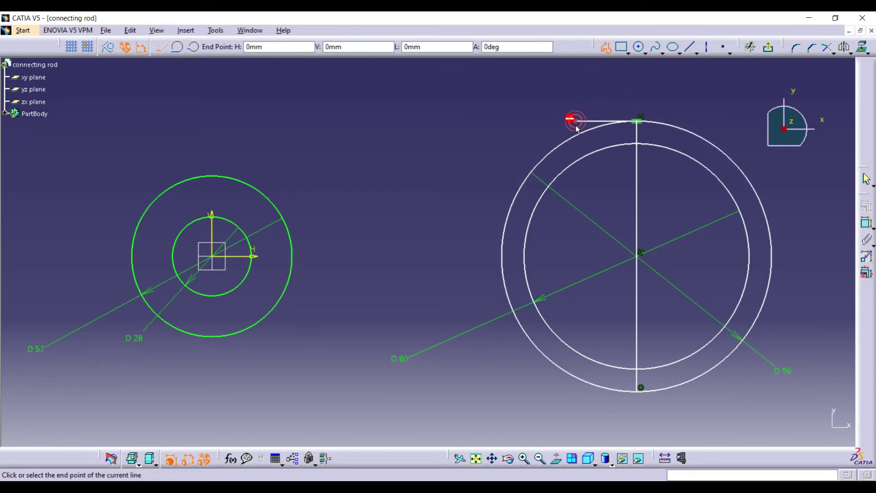
{"action": "left_click", "coordinate": [578, 131]}
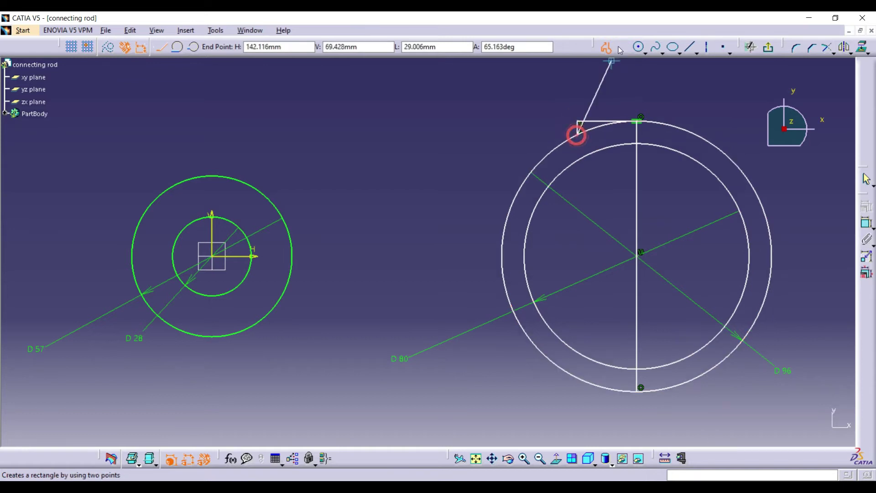
Finish the profile, then dimension its horizontal segment at the top of the 96 mm circle and set its length to 28 mm.
{"action": "left_click", "coordinate": [605, 47]}
{"action": "left_click", "coordinate": [652, 84]}
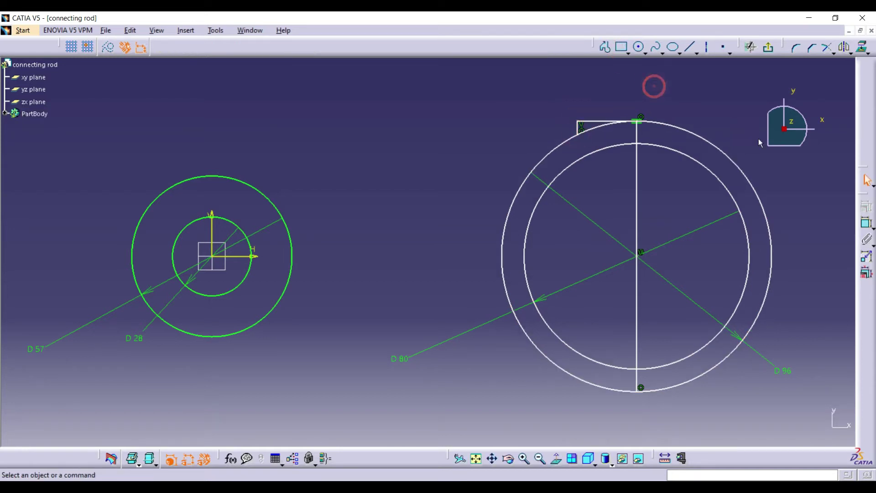
{"action": "left_click", "coordinate": [866, 223]}
{"action": "left_click", "coordinate": [589, 122]}
{"action": "left_click", "coordinate": [594, 95]}
{"action": "double_click", "coordinate": [594, 94]}
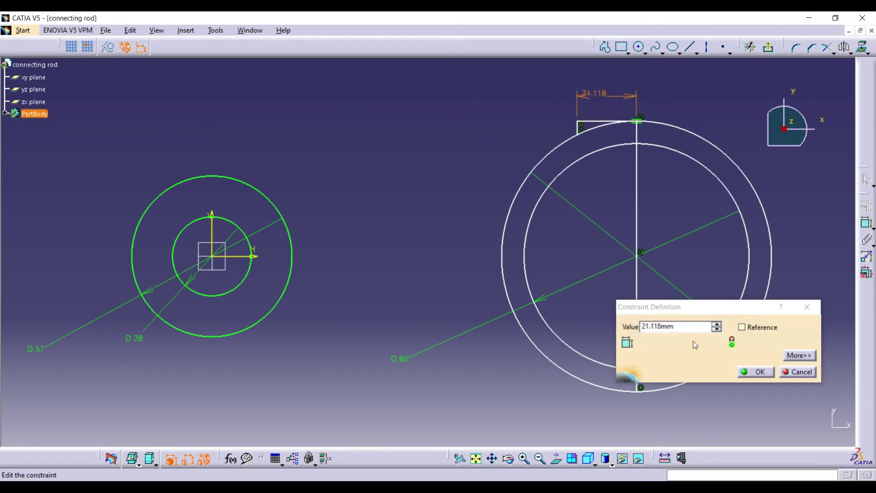
{"action": "double_click", "coordinate": [640, 327]}
{"action": "type", "text": "28"}
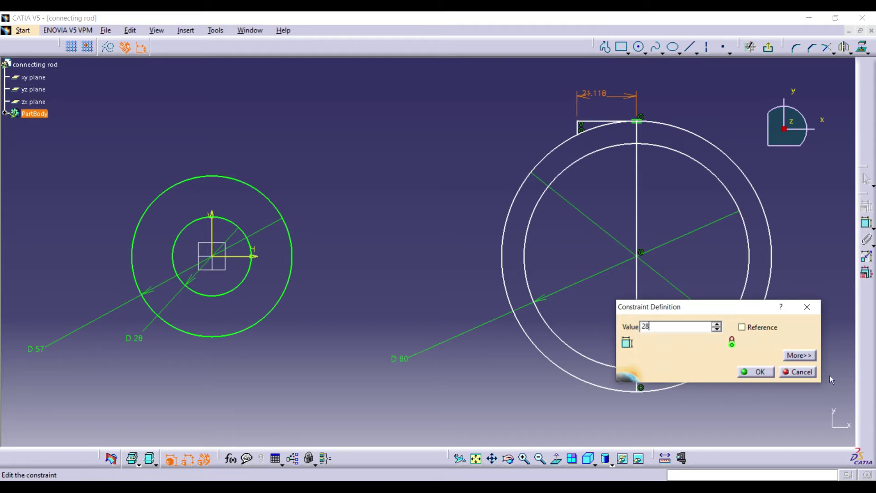
{"action": "left_click", "coordinate": [771, 372]}
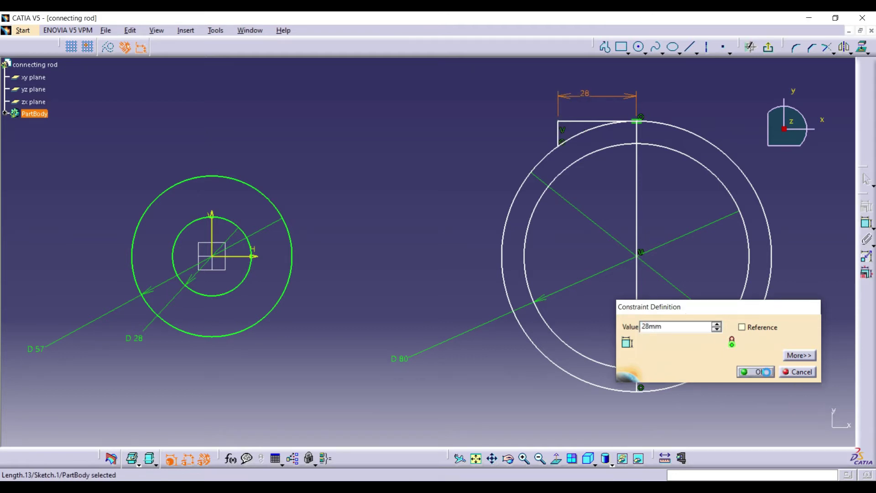
{"action": "left_click", "coordinate": [784, 177]}
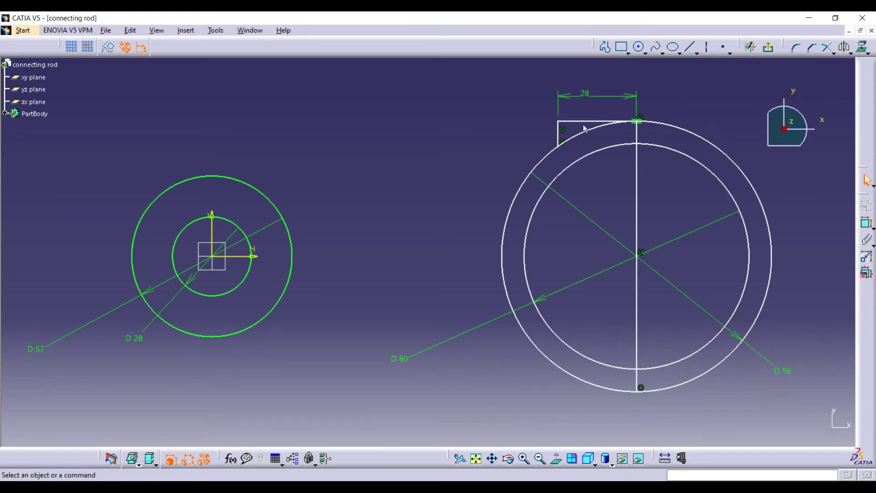
Mirror the 28 mm horizontal segment and the short vertical segment about the sketch's horizontal axis.
{"action": "left_click", "coordinate": [559, 125], "text": "ctrl"}
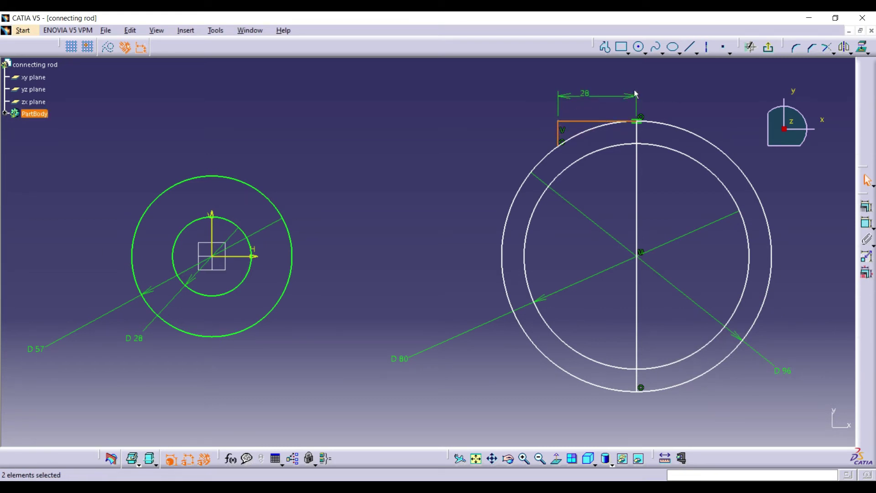
{"action": "left_click", "coordinate": [844, 47]}
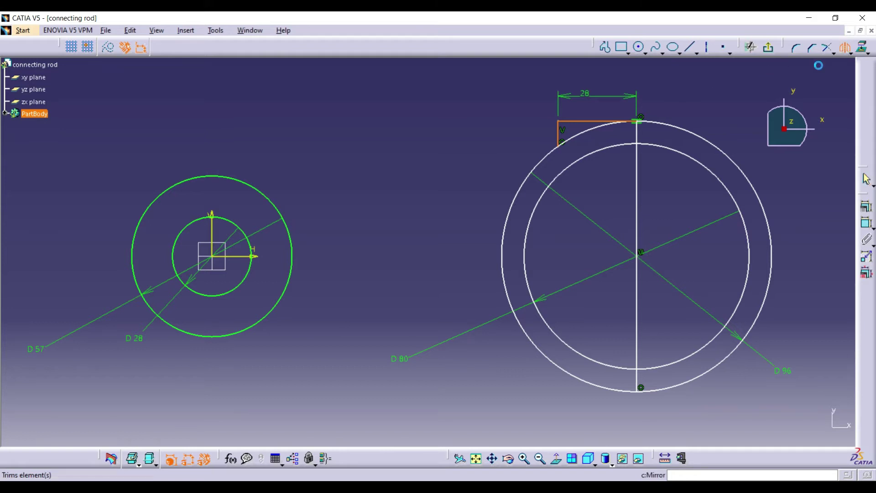
{"action": "left_click", "coordinate": [242, 257]}
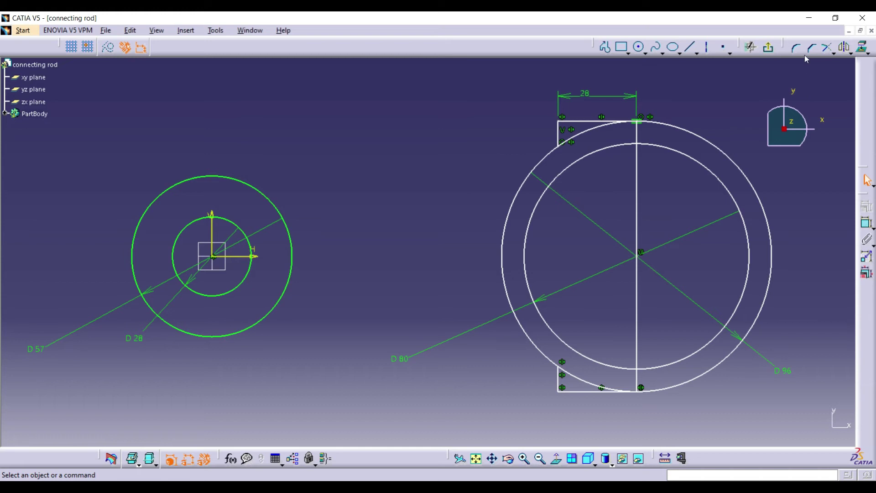
Quick Trim the big end: remove both circles' halves beyond the vertical line, the line's middle portion, and the outer arc pieces inside both lugs.
{"action": "left_click", "coordinate": [832, 53]}
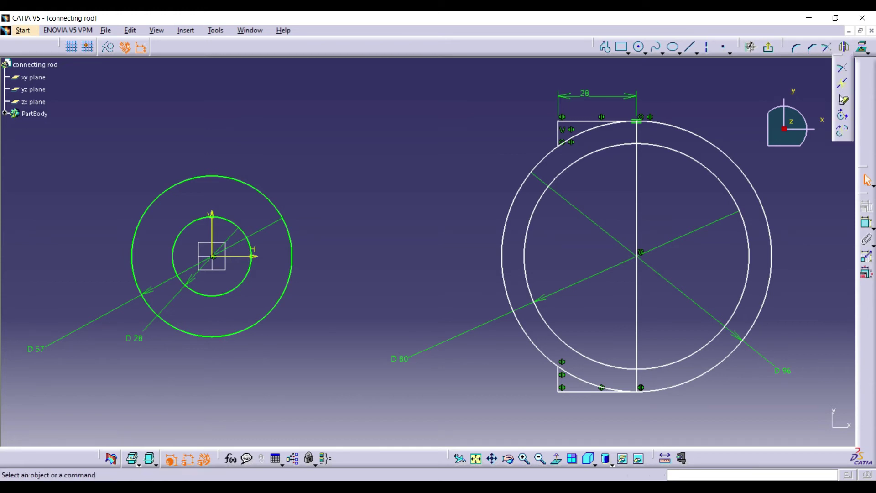
{"action": "left_click", "coordinate": [843, 100]}
{"action": "left_click", "coordinate": [693, 129]}
{"action": "left_click", "coordinate": [684, 153]}
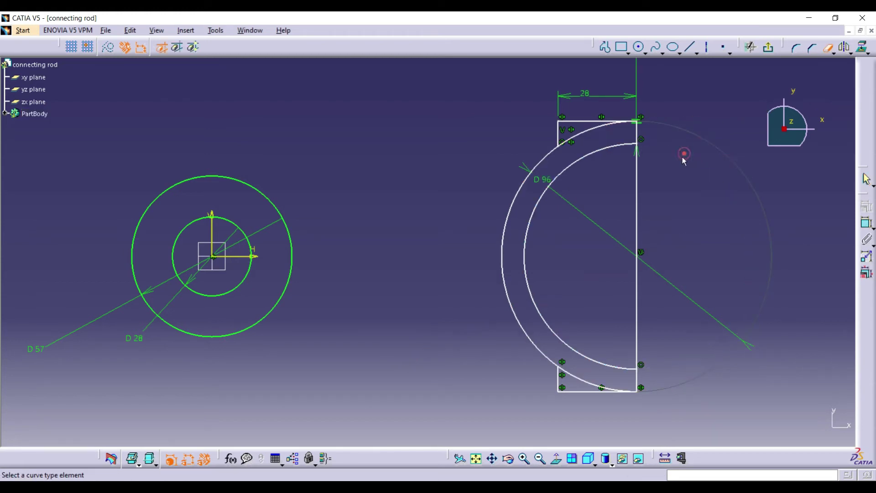
{"action": "left_click", "coordinate": [637, 179]}
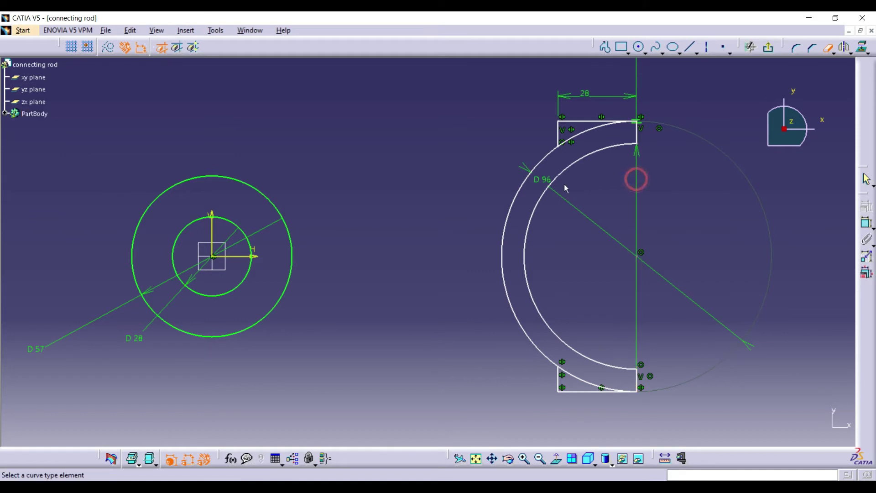
{"action": "left_click", "coordinate": [567, 138]}
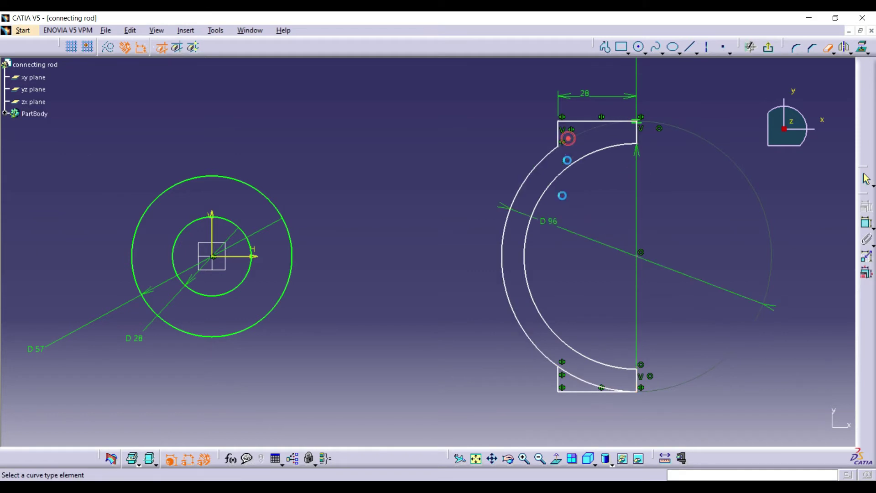
{"action": "left_click", "coordinate": [596, 388]}
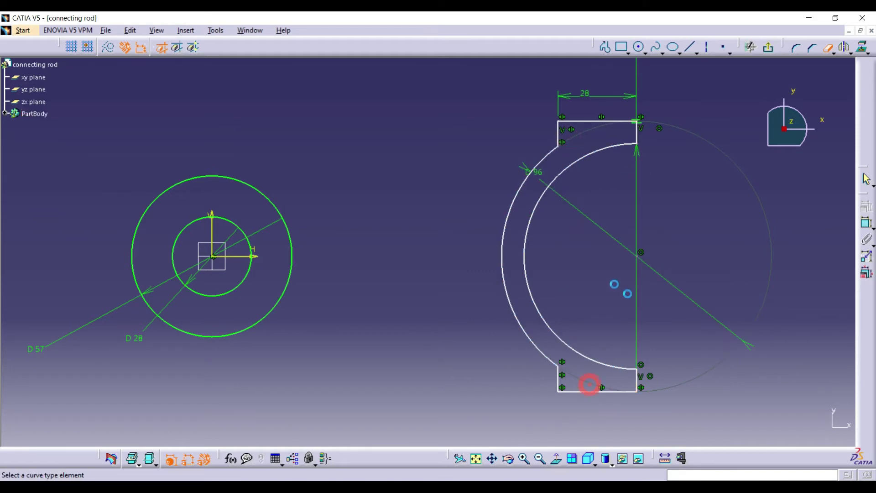
{"action": "left_click", "coordinate": [829, 48]}
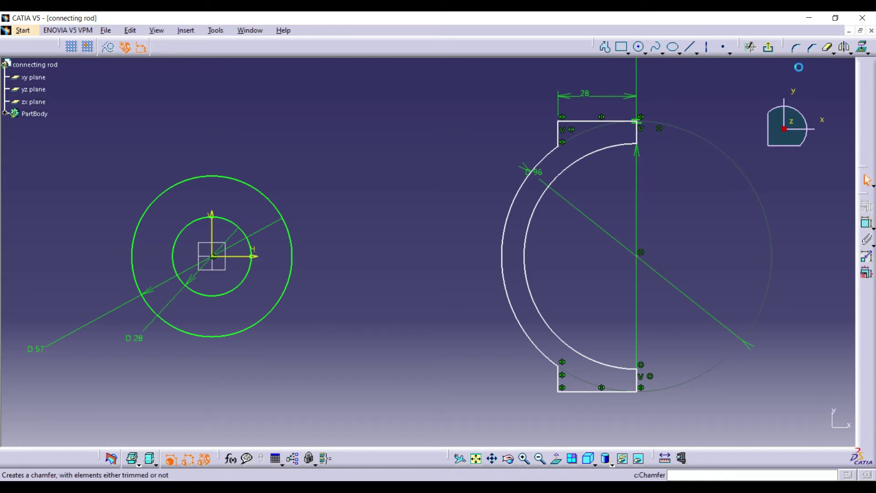
Exit the sketch and pad it with a length of 17.5 mm and mirrored extent.
{"action": "left_click", "coordinate": [768, 46]}
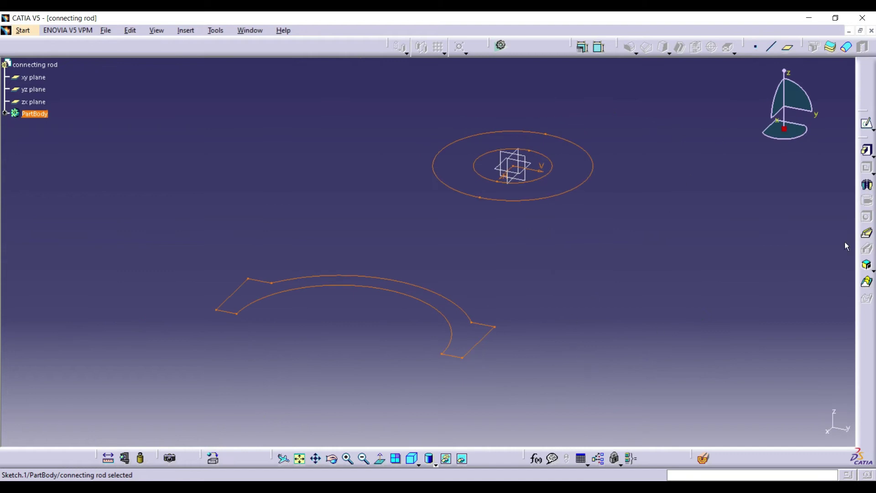
{"action": "left_click", "coordinate": [866, 150]}
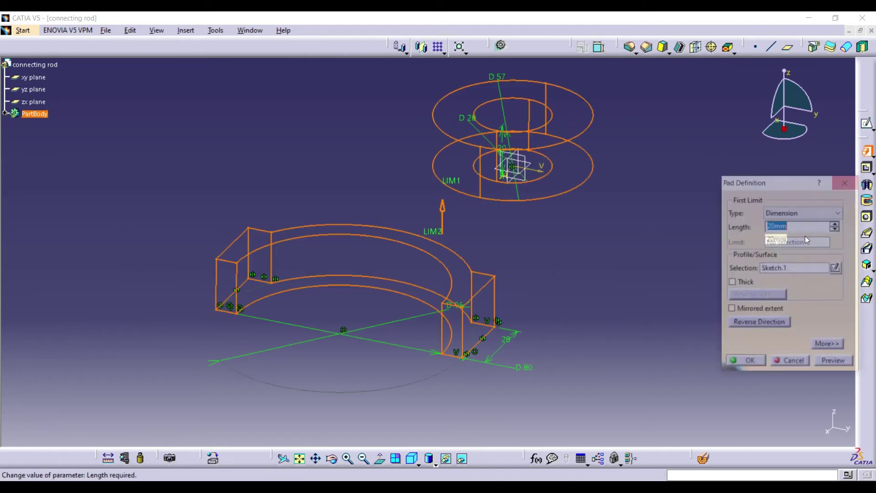
{"action": "type", "text": "17.5"}
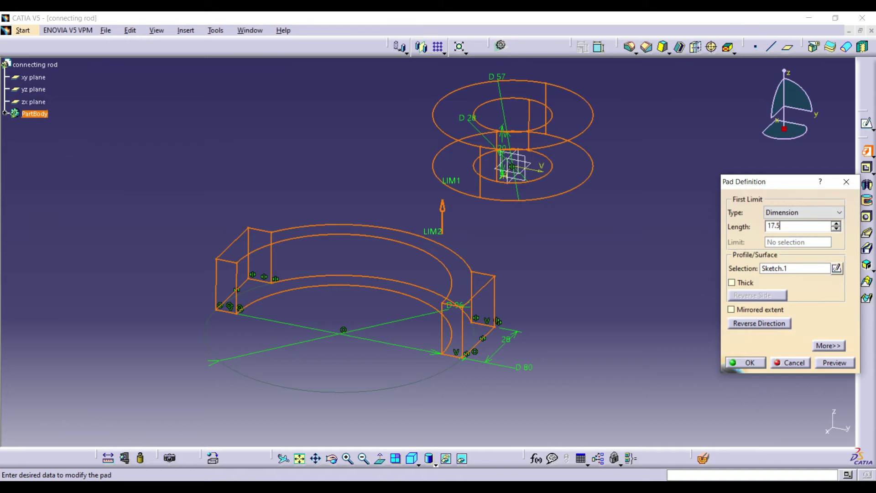
{"action": "left_click", "coordinate": [826, 367]}
{"action": "left_click", "coordinate": [757, 309]}
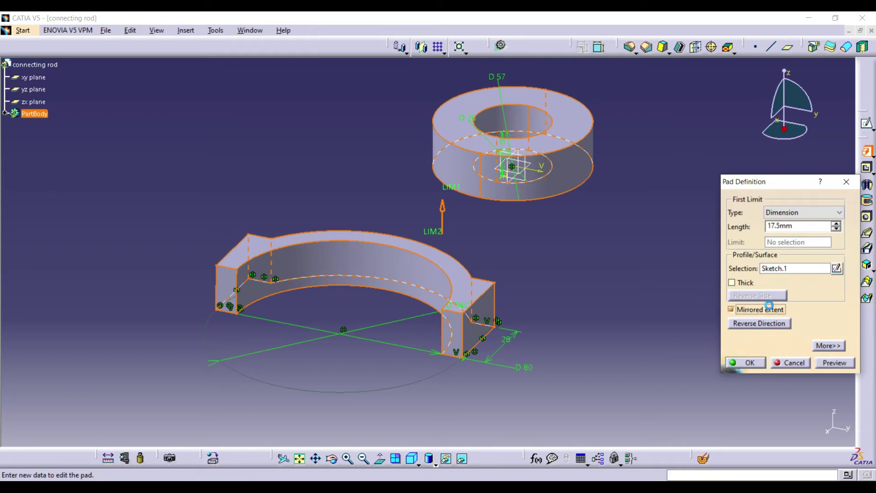
{"action": "left_click", "coordinate": [835, 363]}
{"action": "left_click", "coordinate": [762, 364]}
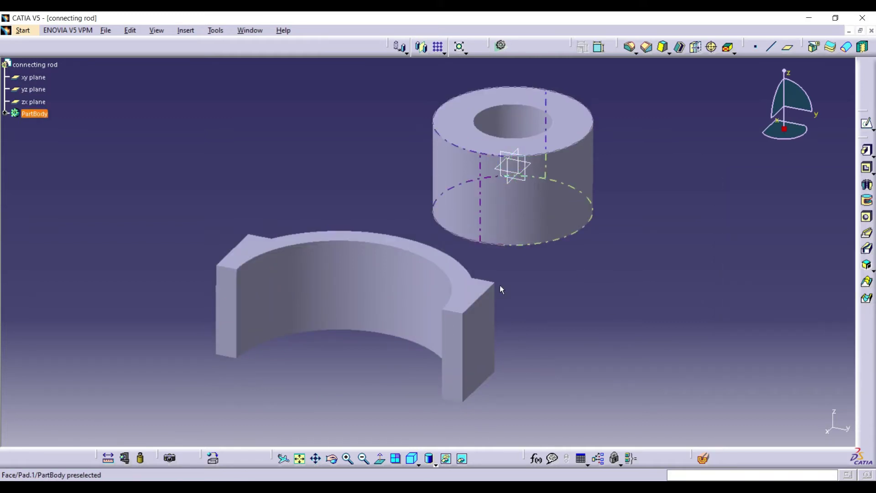
Display the model in shading with edges and open a new sketch on the xy plane.
{"action": "left_click", "coordinate": [434, 463]}
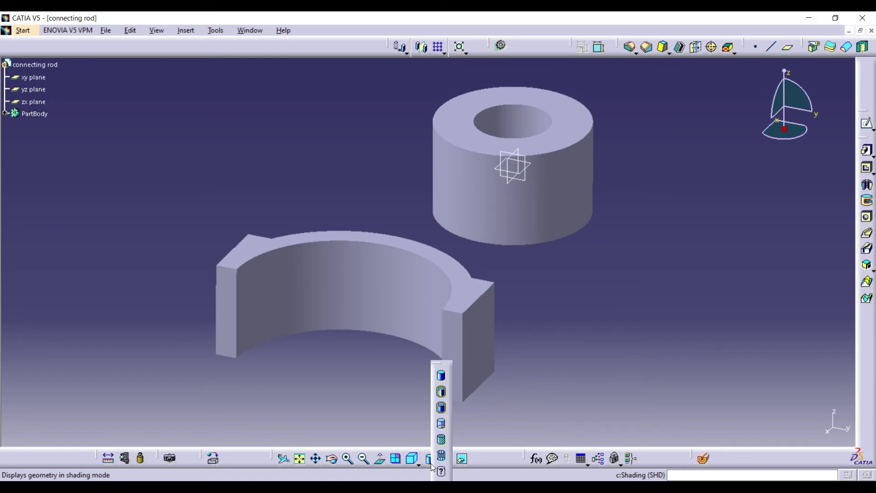
{"action": "left_click", "coordinate": [442, 394]}
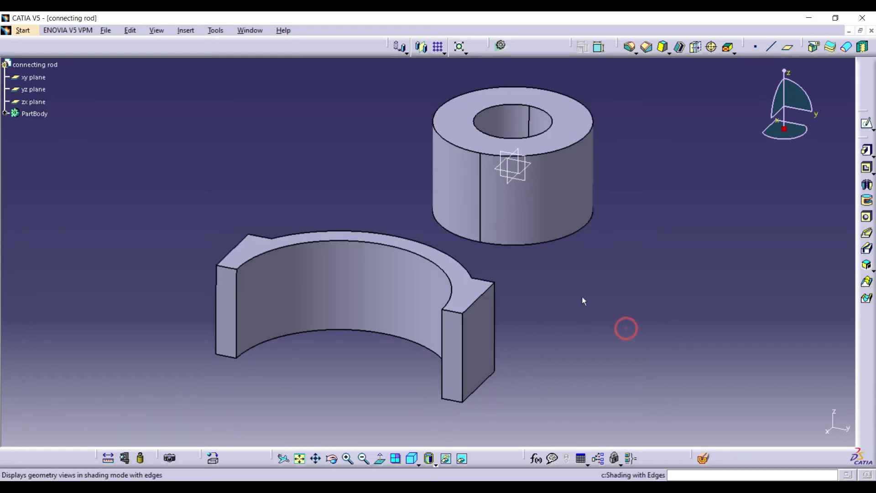
{"action": "left_click", "coordinate": [533, 169]}
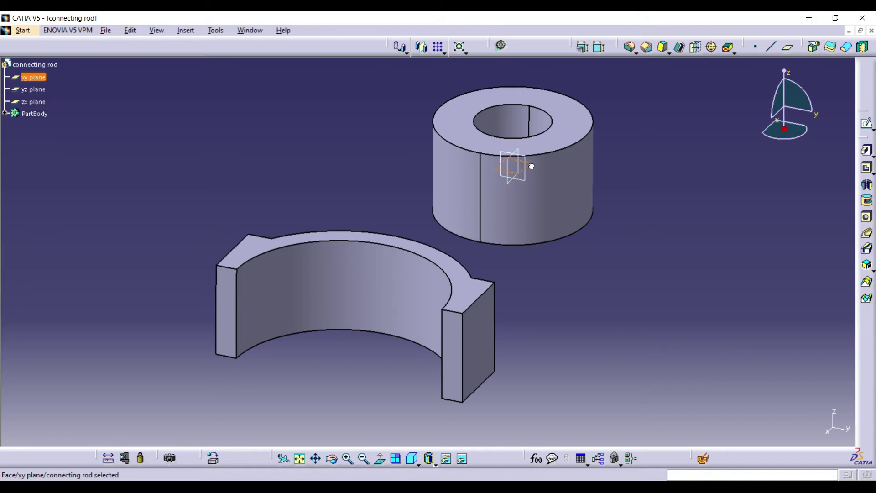
{"action": "left_click", "coordinate": [866, 127]}
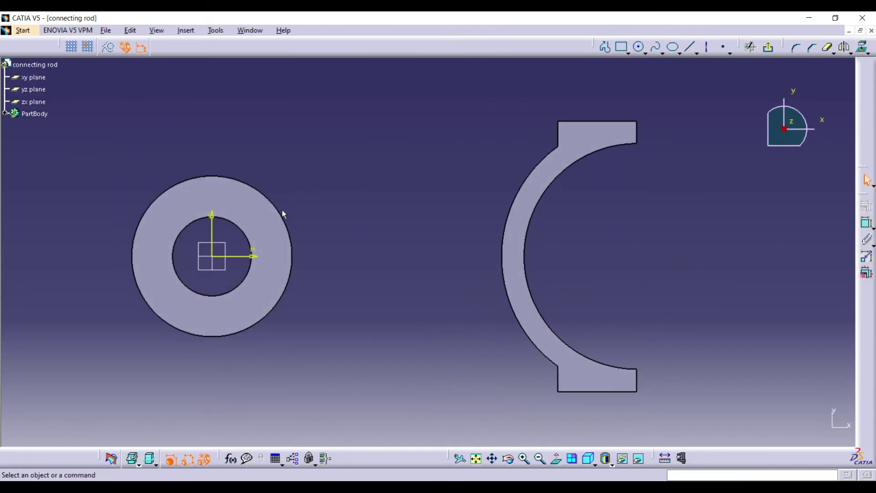
Project the small end's outer circular edge and the big end's outer arc into the sketch.
{"action": "left_click", "coordinate": [281, 214]}
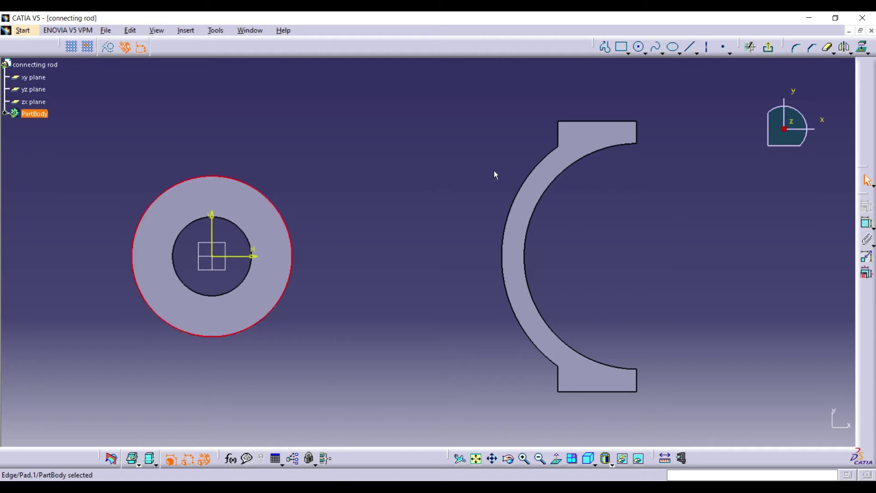
{"action": "left_click", "coordinate": [531, 173], "text": "ctrl"}
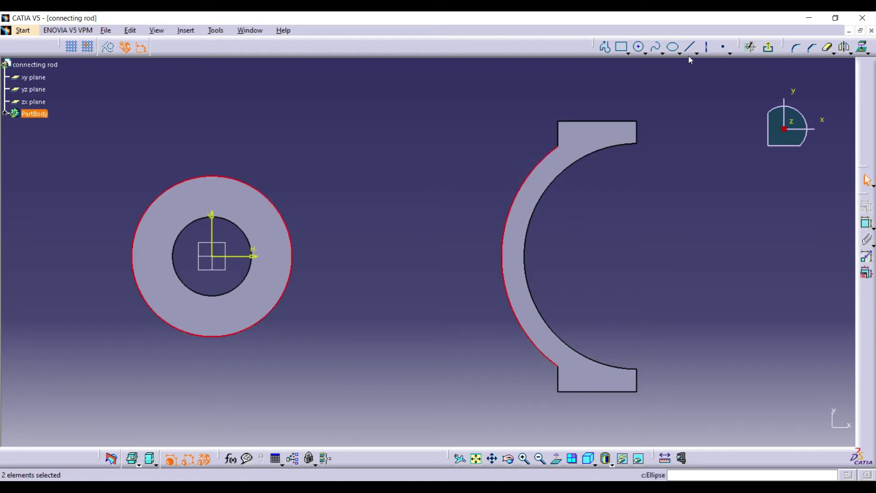
{"action": "left_click", "coordinate": [862, 47]}
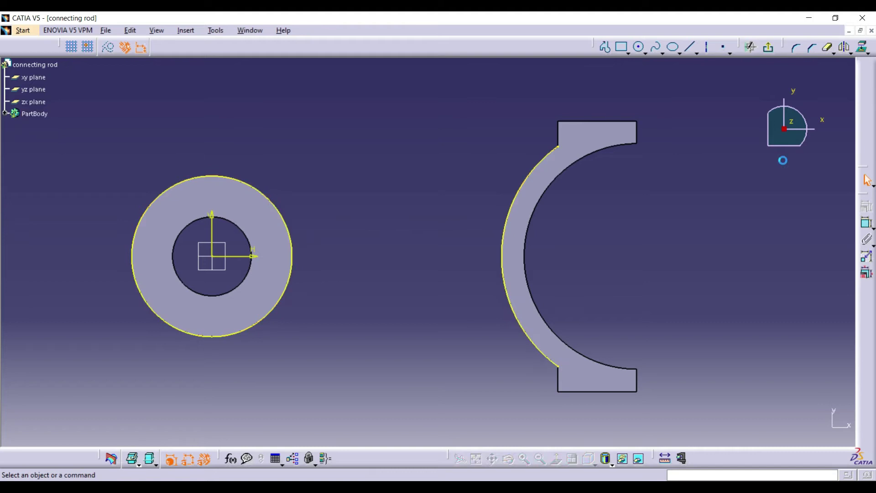
Draw a horizontal line above the horizontal axis, from inside the small-end ring to beyond the big end's inner arc.
{"action": "left_click", "coordinate": [690, 46]}
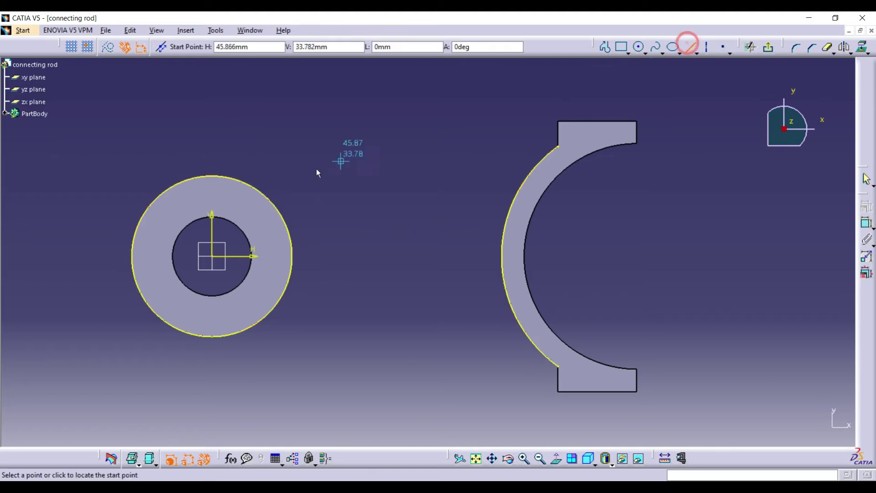
{"action": "left_click", "coordinate": [261, 220]}
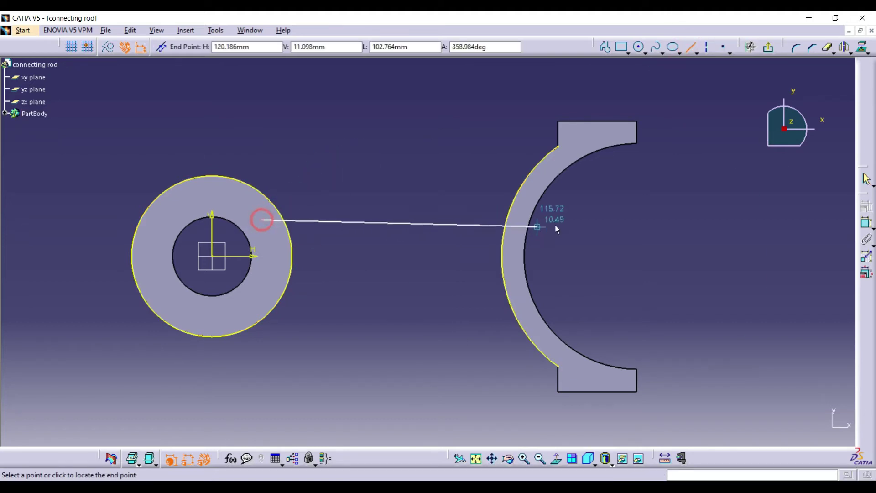
{"action": "left_click", "coordinate": [603, 219]}
Dimension the line's distance from the horizontal axis and set it to 17.5 mm.
{"action": "left_click", "coordinate": [865, 222]}
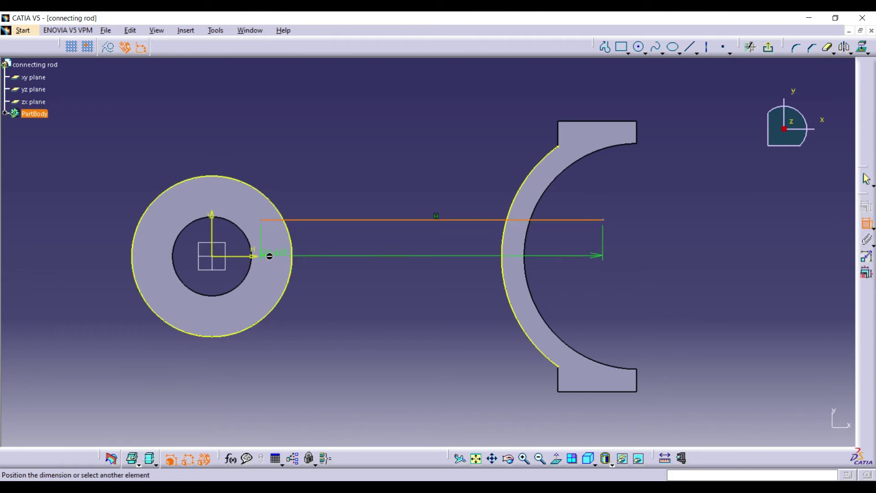
{"action": "left_click", "coordinate": [252, 256]}
{"action": "left_click", "coordinate": [675, 286]}
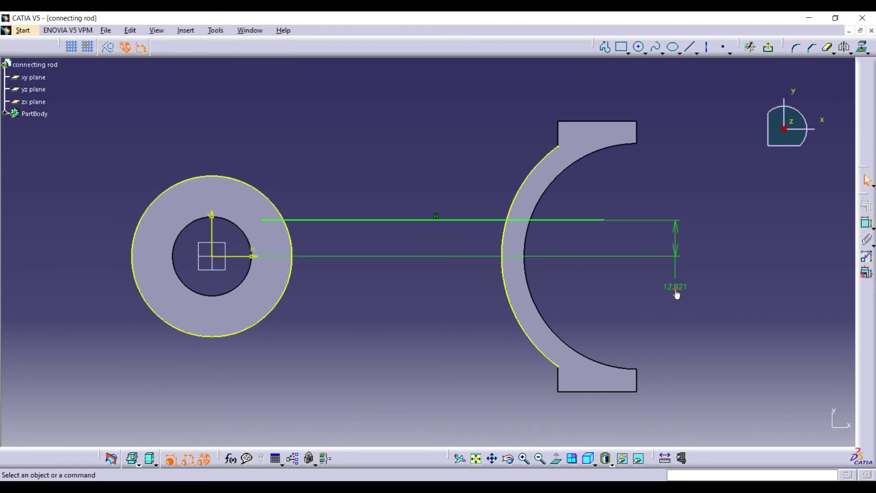
{"action": "double_click", "coordinate": [675, 292]}
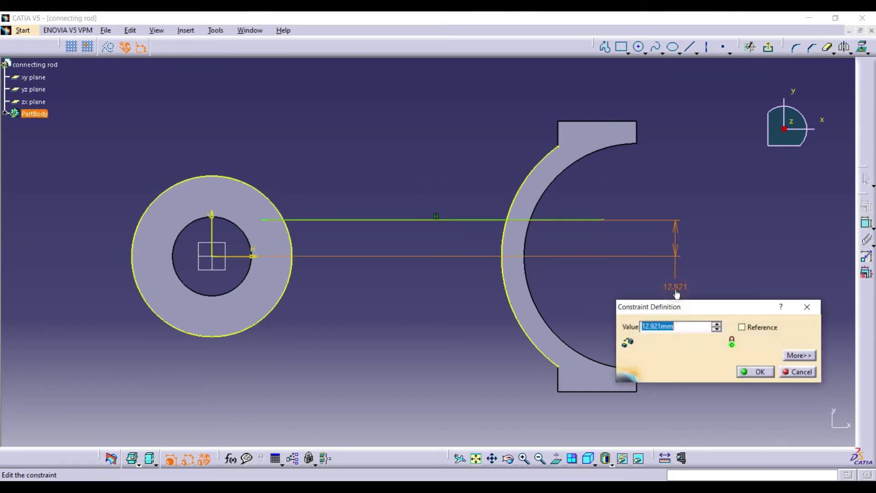
{"action": "type", "text": "1"}
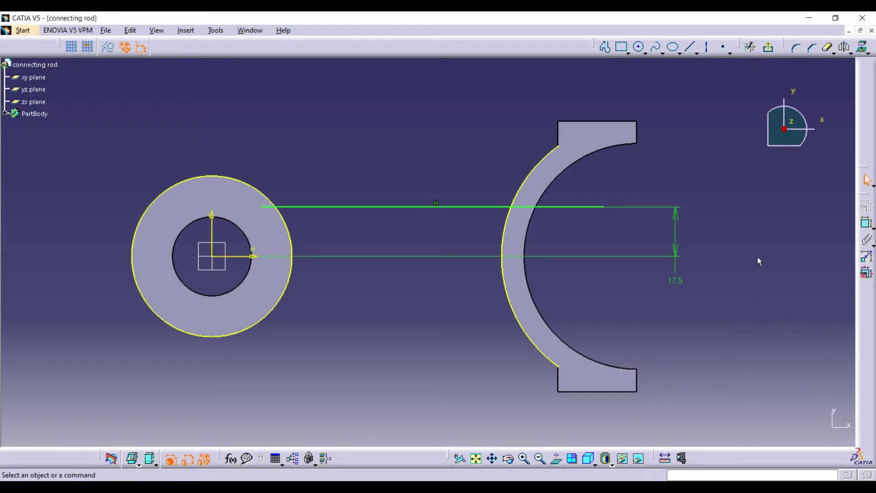
Mirror the horizontal line between the two ends about the horizontal axis.
{"action": "left_click", "coordinate": [269, 199]}
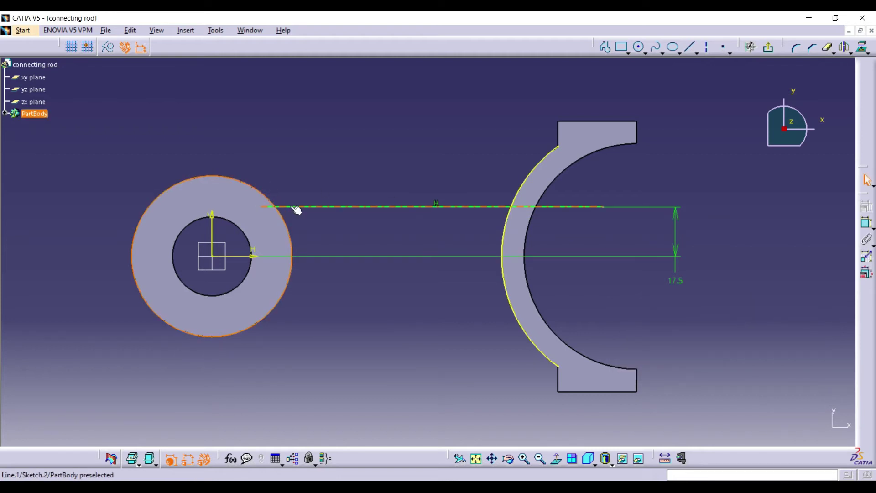
{"action": "left_click", "coordinate": [383, 164]}
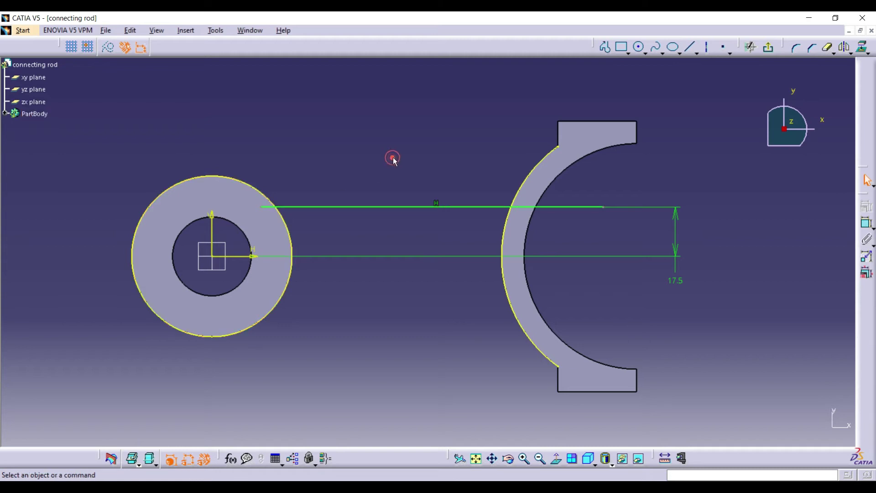
{"action": "left_click", "coordinate": [325, 207]}
{"action": "left_click", "coordinate": [844, 50]}
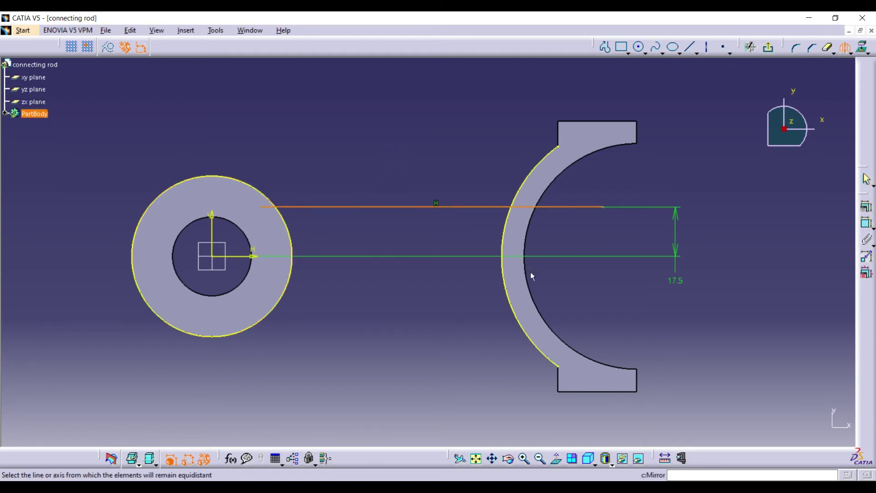
{"action": "left_click", "coordinate": [237, 256]}
{"action": "left_click", "coordinate": [684, 246]}
Add 50 mm radius corners joining the upper line to the small end's projected circle and the big end's projected arc.
{"action": "left_click", "coordinate": [796, 47]}
{"action": "left_click", "coordinate": [268, 198]}
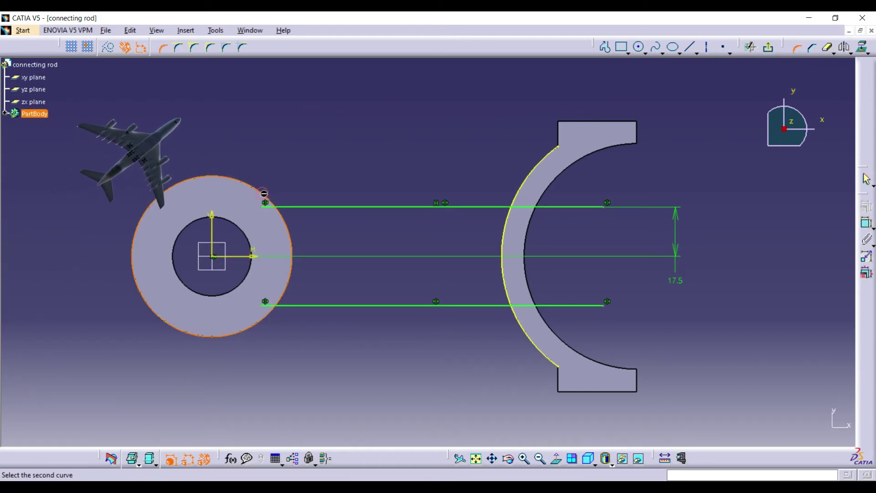
{"action": "left_click", "coordinate": [296, 207]}
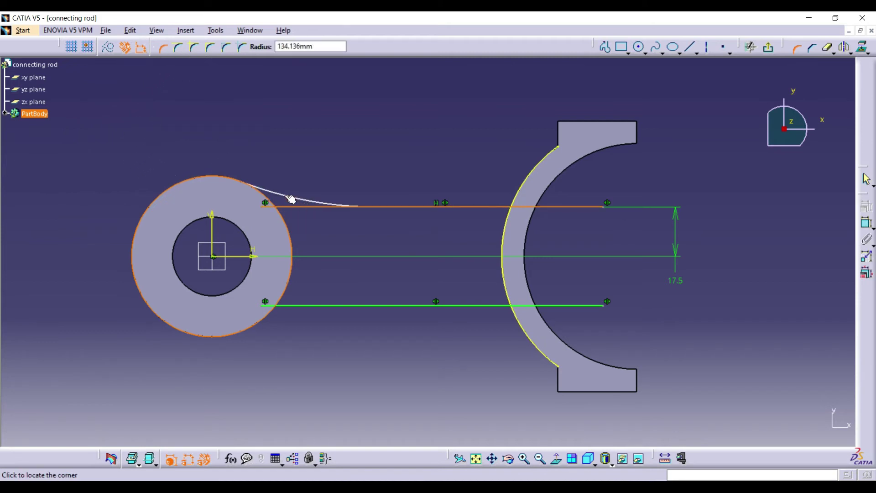
{"action": "type", "text": "50"}
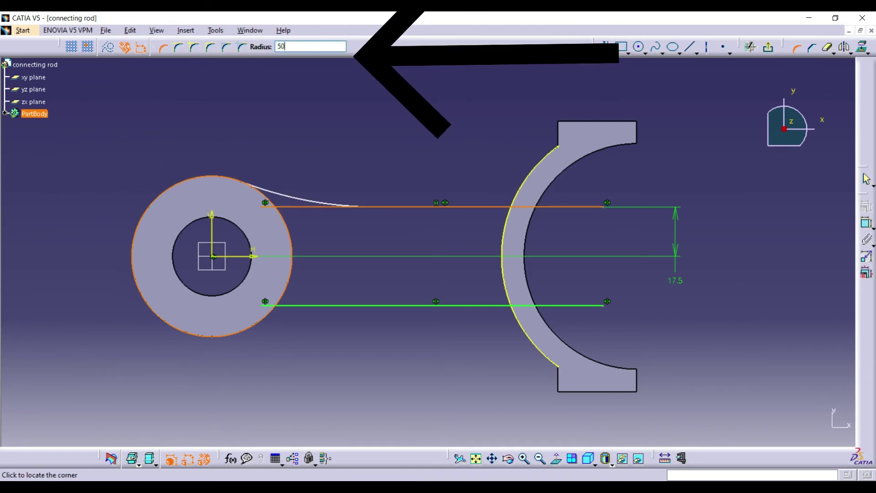
{"action": "key", "text": "Return"}
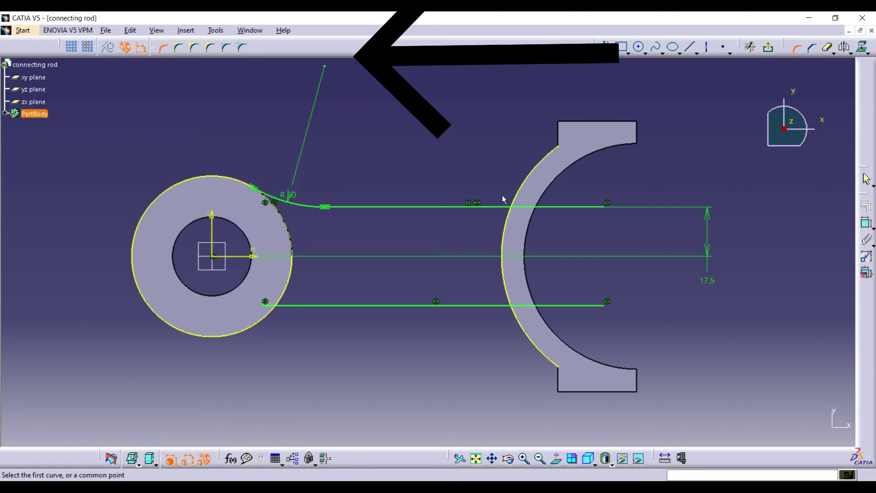
{"action": "left_click", "coordinate": [490, 206]}
{"action": "left_click", "coordinate": [520, 184]}
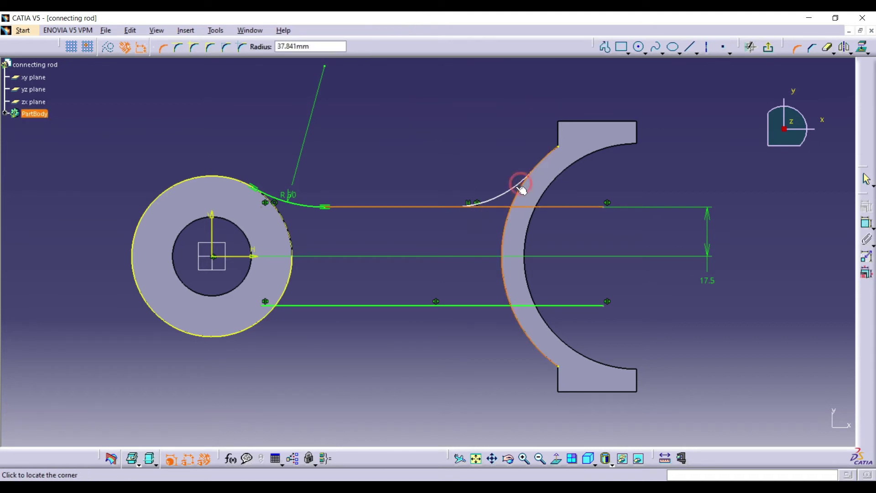
{"action": "type", "text": "50"}
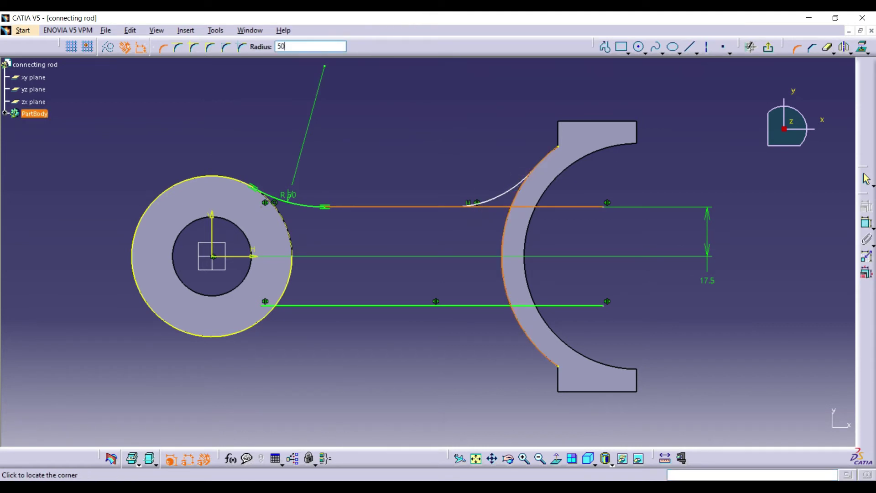
{"action": "key", "text": "Return"}
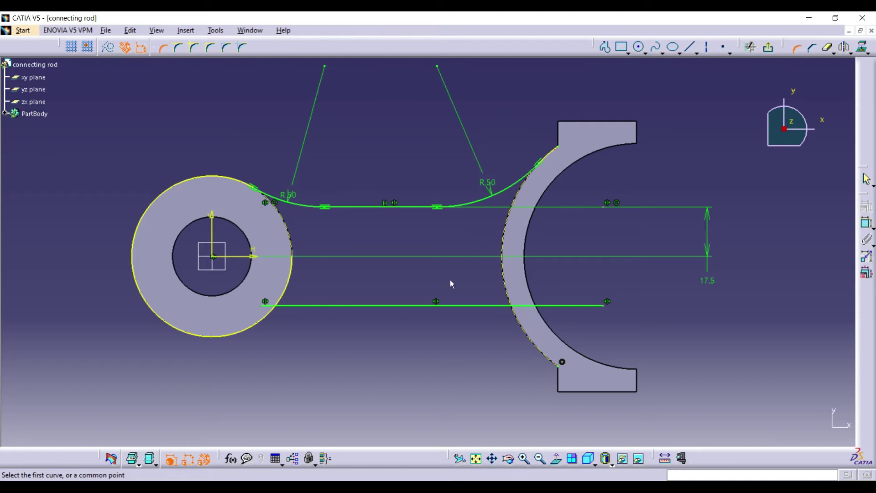
Add 50 mm radius corners joining the lower line to the small end's projected circle and the big end's projected arc.
{"action": "left_click", "coordinate": [256, 324]}
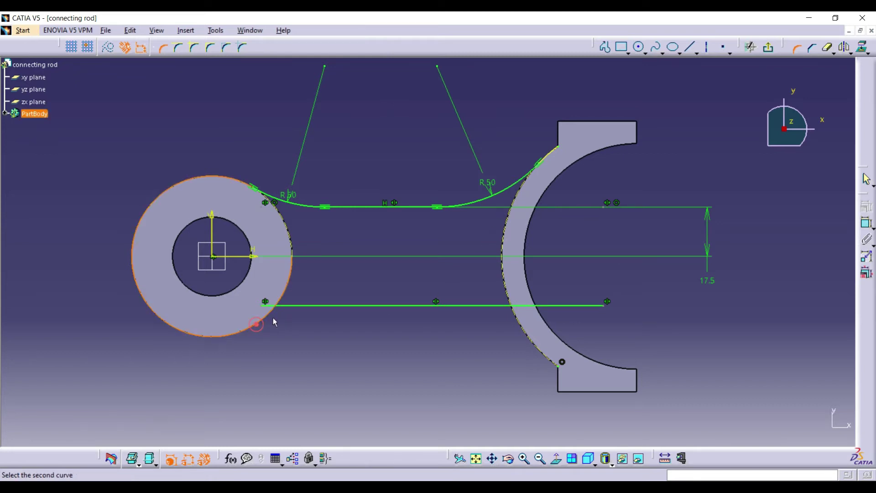
{"action": "left_click", "coordinate": [296, 304]}
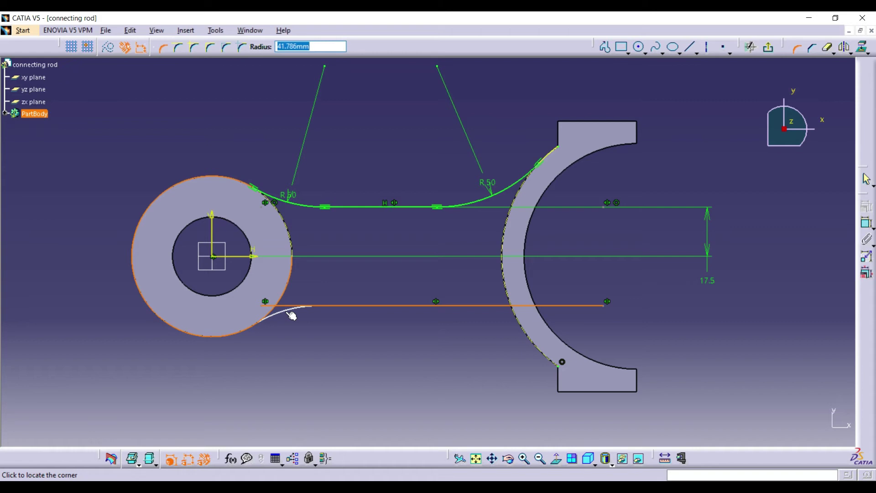
{"action": "left_click", "coordinate": [290, 314]}
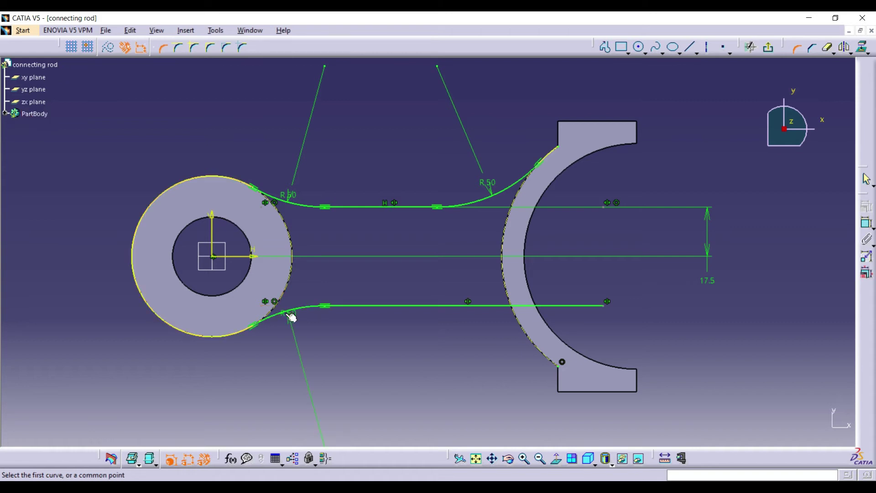
{"action": "left_click", "coordinate": [499, 305]}
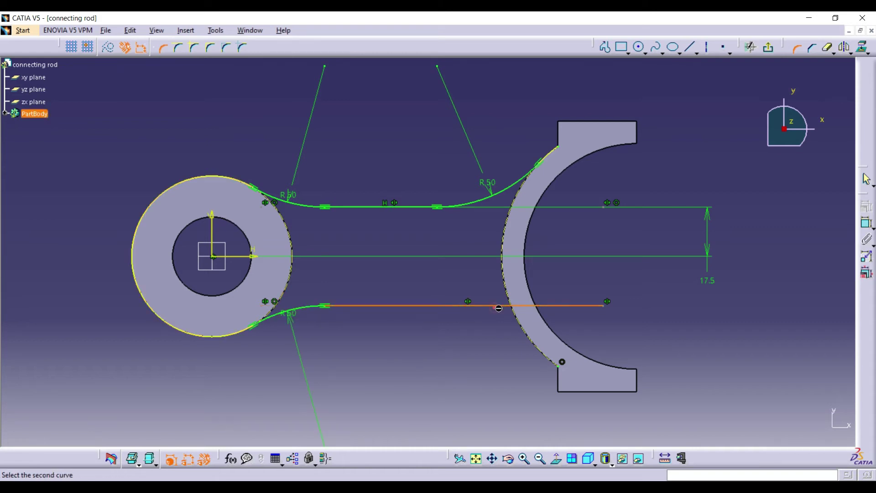
{"action": "left_click", "coordinate": [518, 318]}
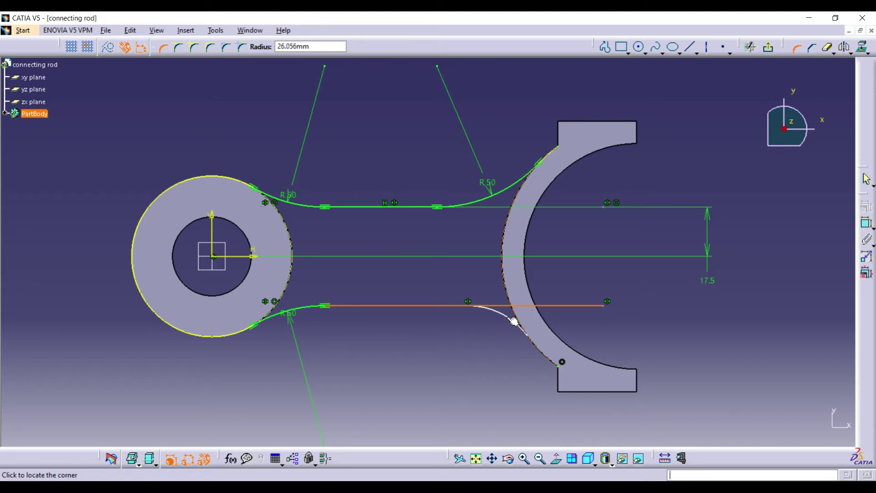
{"action": "type", "text": "50"}
{"action": "key", "text": "Return"}
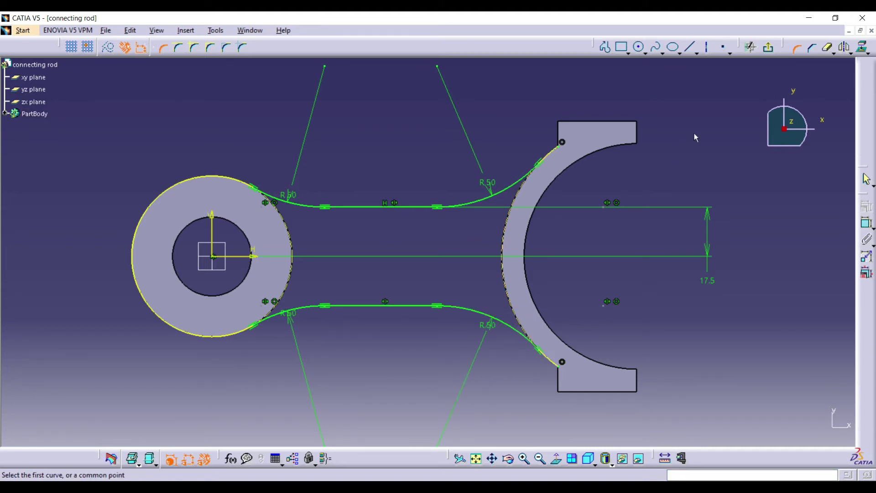
{"action": "left_click", "coordinate": [794, 48]}
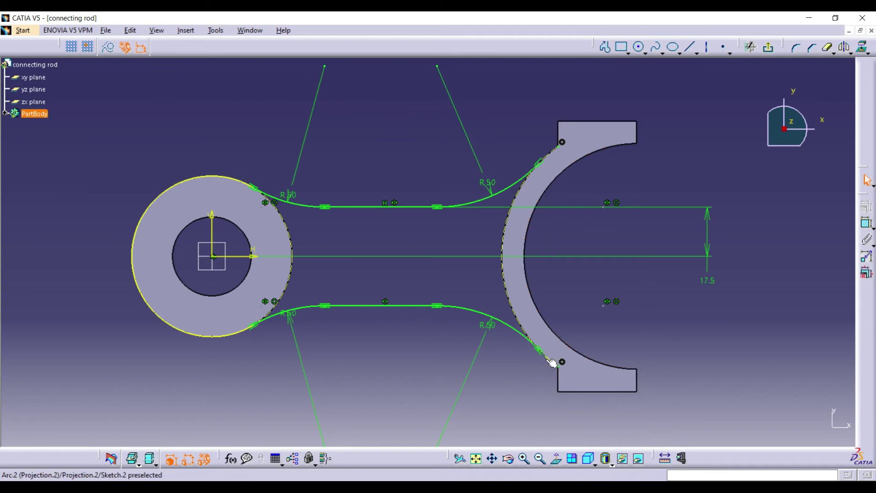
Convert the remaining projected edges of the small and big ends into construction elements.
{"action": "left_click", "coordinate": [223, 339]}
{"action": "left_click", "coordinate": [389, 256]}
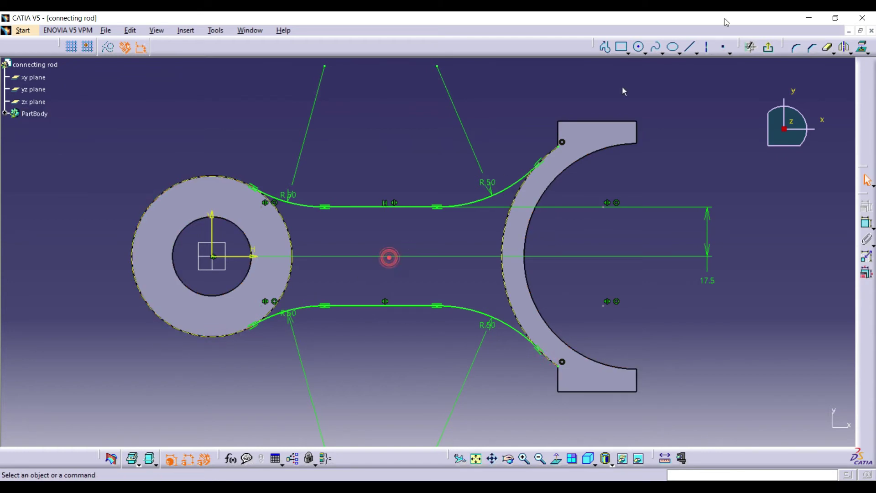
{"action": "left_click", "coordinate": [664, 118]}
Draw a 48 mm radius arc along the big end's outer edge, connecting the ends of the lower and upper corners.
{"action": "left_click", "coordinate": [638, 49]}
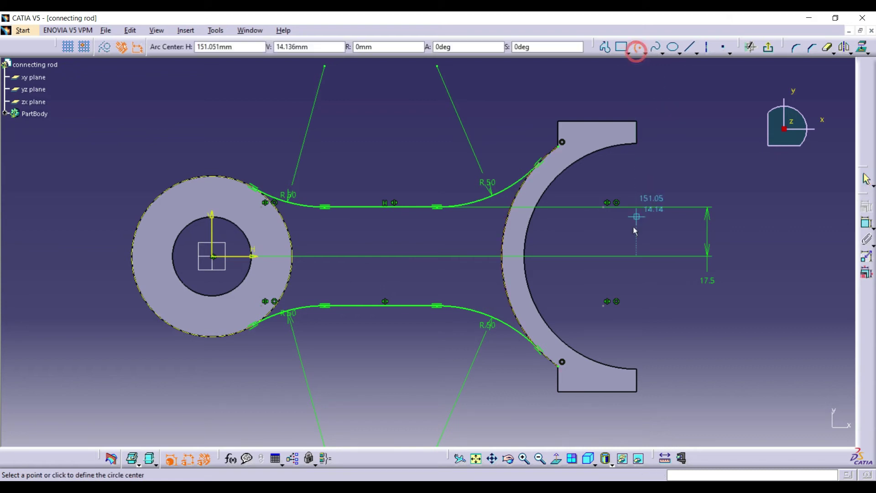
{"action": "left_click", "coordinate": [638, 260]}
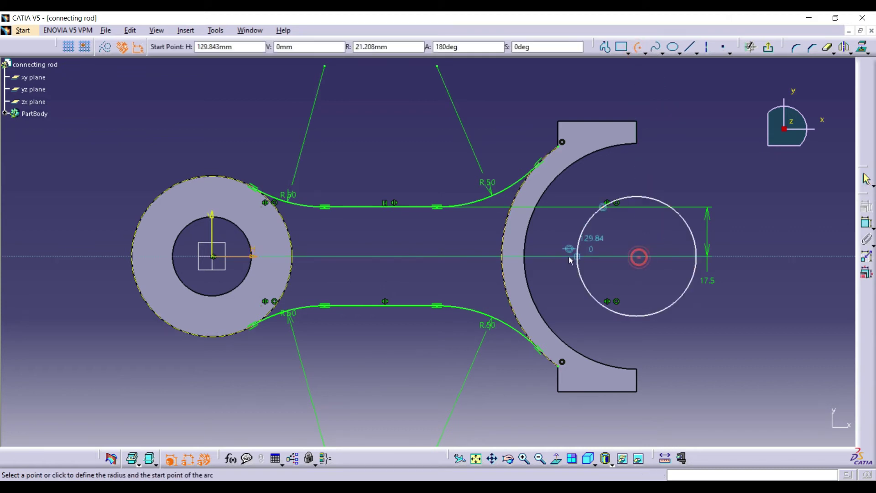
{"action": "left_click", "coordinate": [542, 354]}
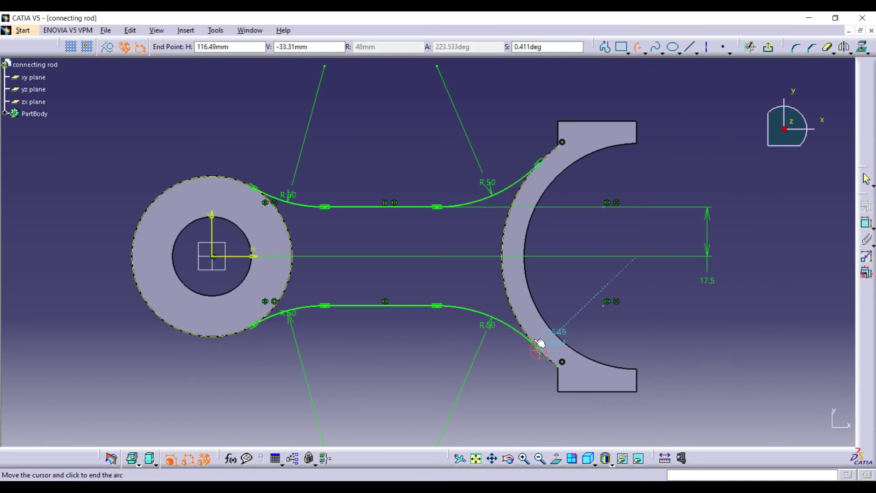
{"action": "left_click", "coordinate": [542, 164]}
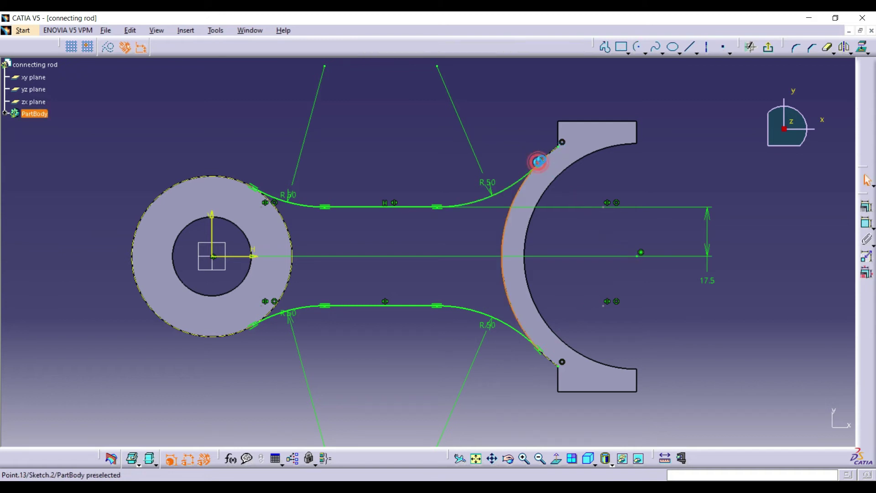
Draw a 28.5 mm radius arc centred on the origin along the small end's edge, connecting the upper and lower corners.
{"action": "left_click", "coordinate": [638, 47]}
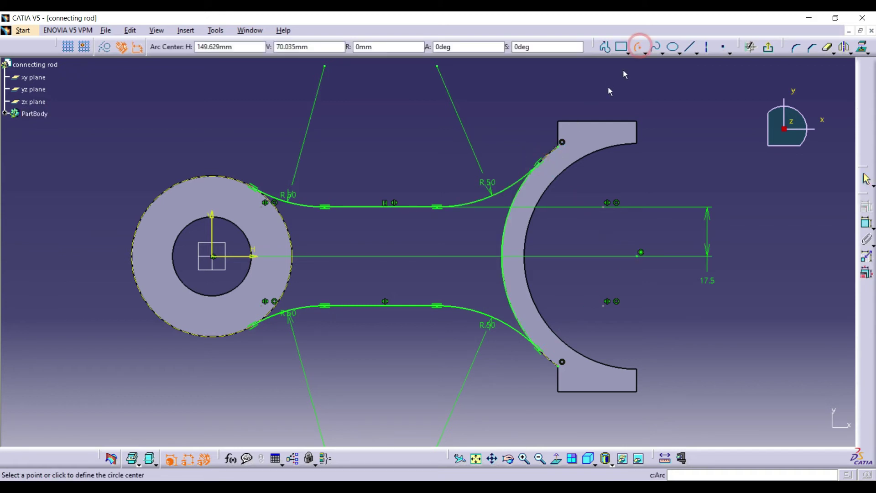
{"action": "left_click", "coordinate": [216, 258]}
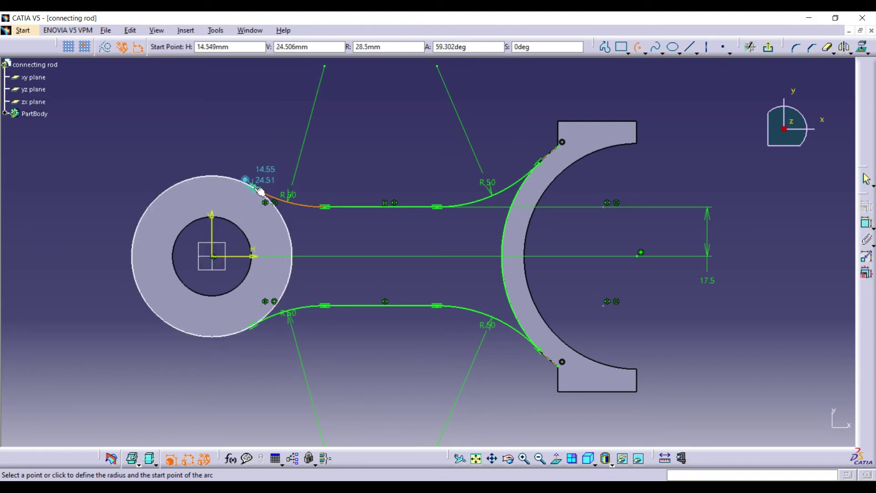
{"action": "left_click", "coordinate": [259, 190]}
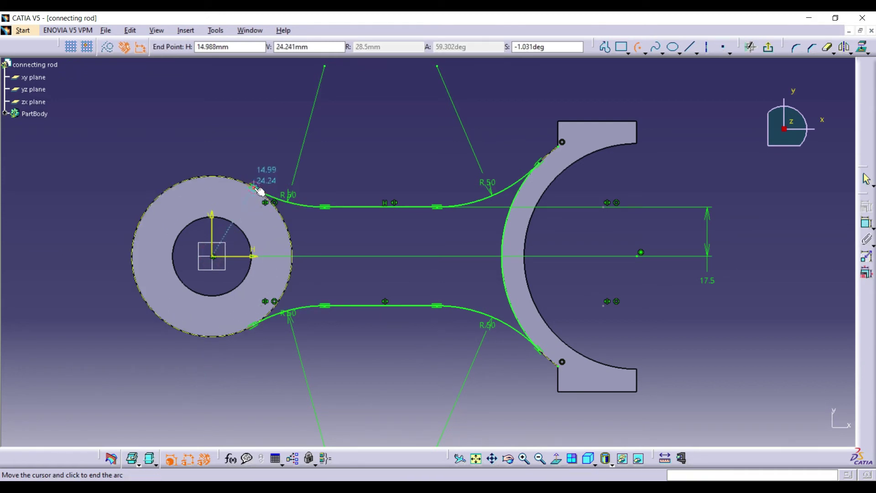
{"action": "left_click", "coordinate": [257, 328]}
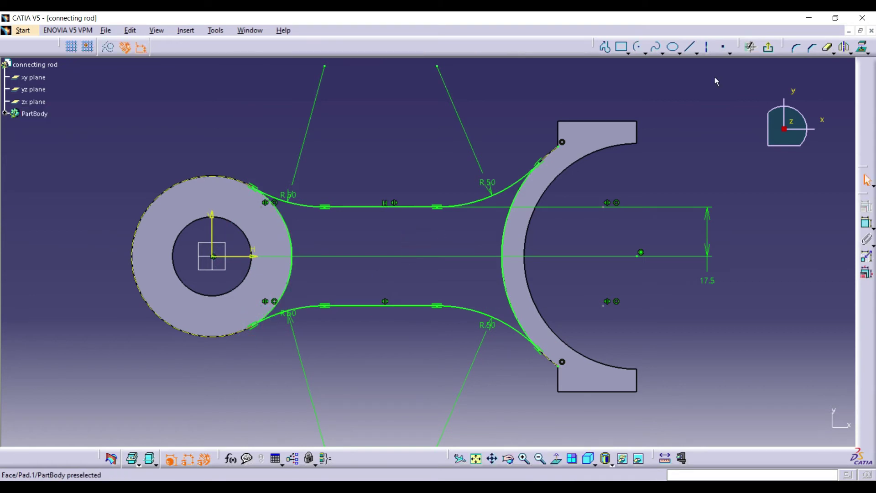
Draw two circles on the horizontal axis inside the shank, a small one nearer the small end and one about 20 mm in diameter nearer the big end.
{"action": "left_click", "coordinate": [645, 53]}
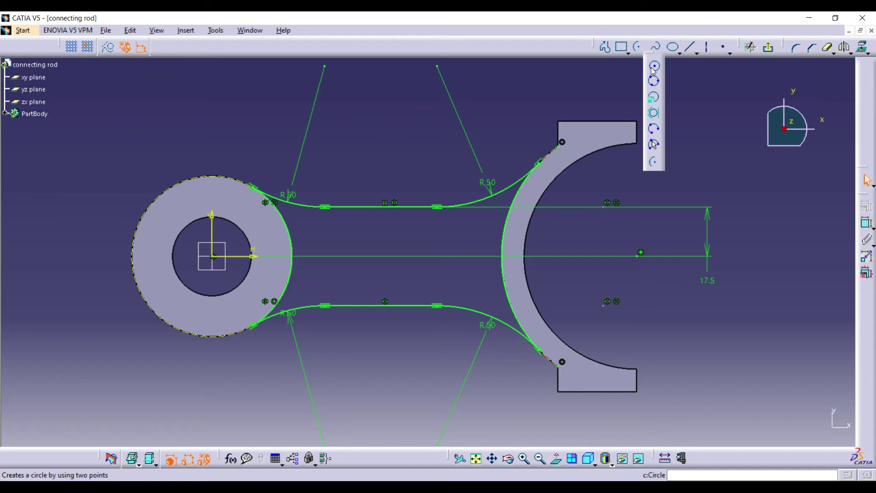
{"action": "left_click", "coordinate": [653, 66]}
{"action": "left_click", "coordinate": [349, 255]}
{"action": "left_click", "coordinate": [365, 257]}
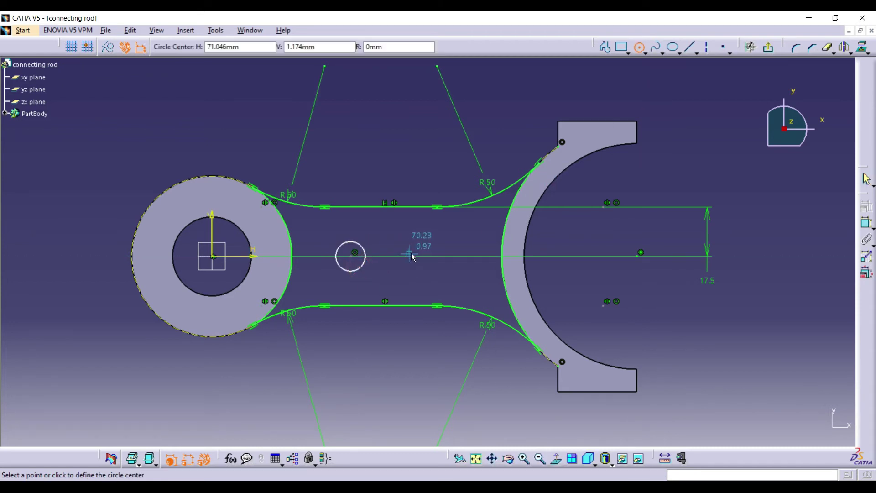
{"action": "left_click", "coordinate": [424, 258]}
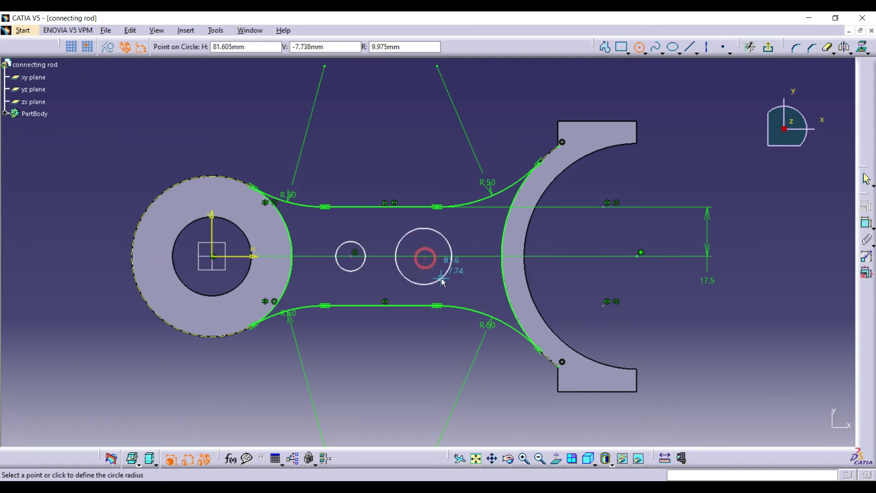
{"action": "left_click", "coordinate": [442, 280]}
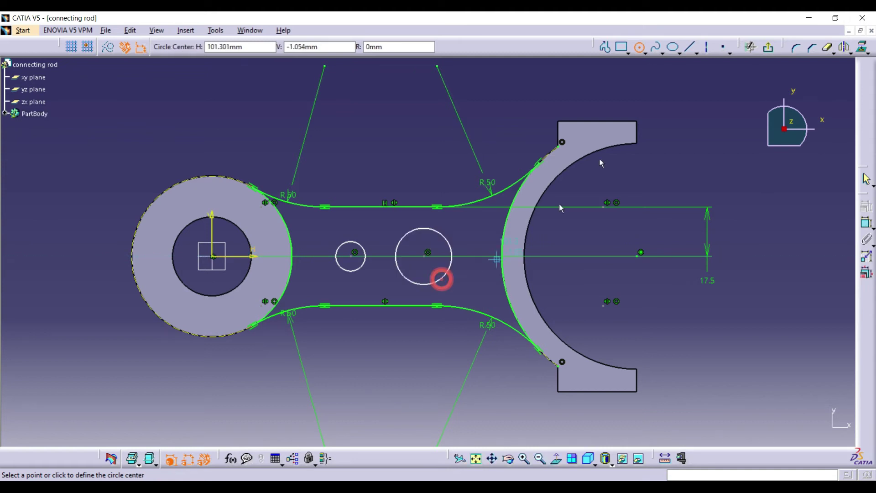
{"action": "left_click", "coordinate": [640, 47]}
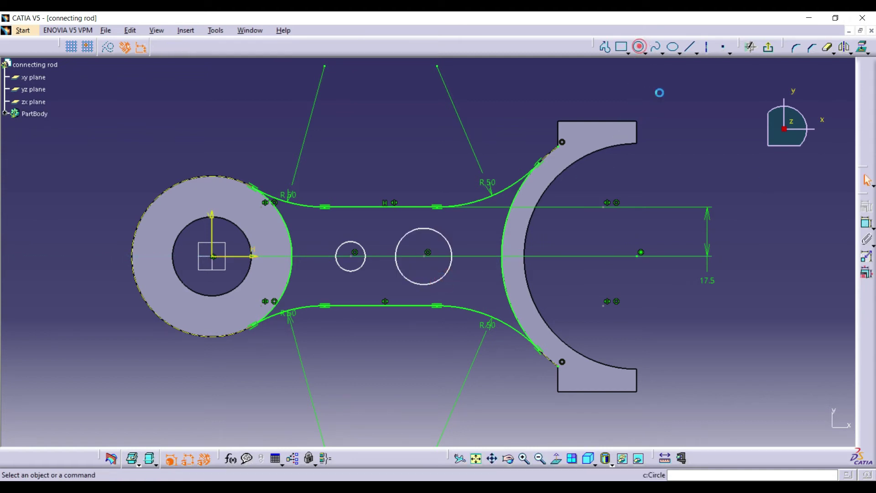
Dimension the diameter of the circle nearer the big end and set it to 10 mm.
{"action": "left_click", "coordinate": [864, 225]}
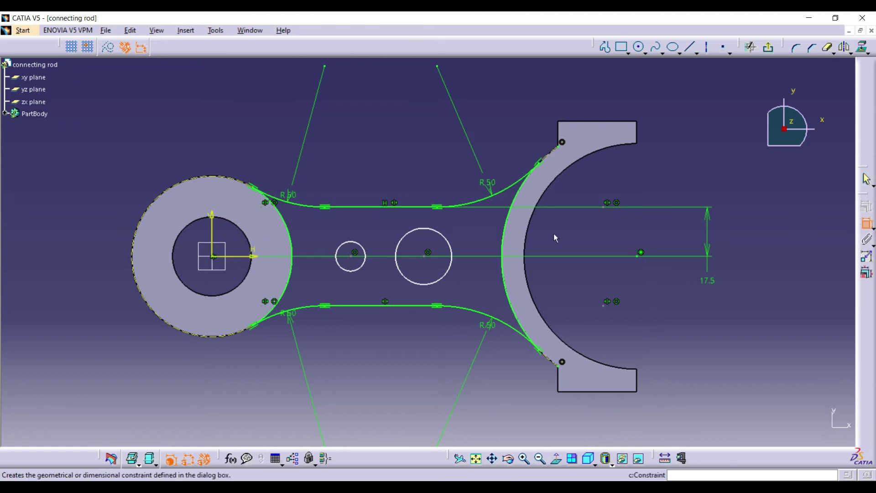
{"action": "left_click", "coordinate": [427, 229]}
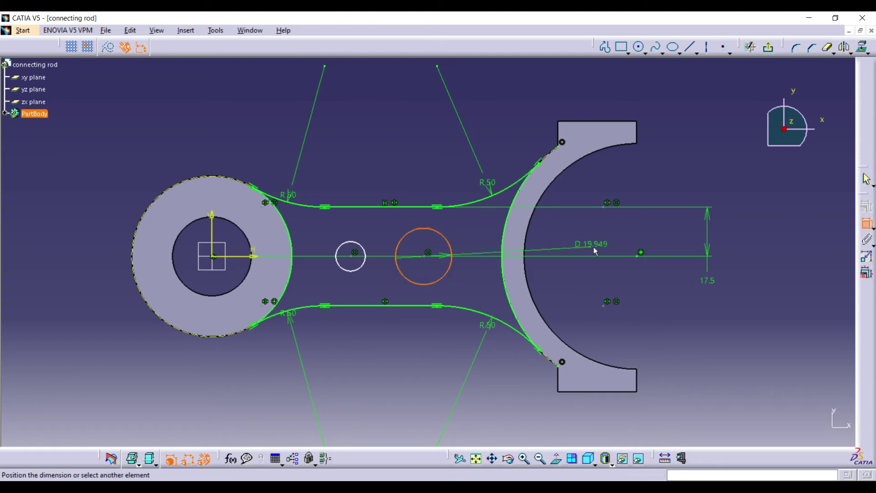
{"action": "left_click", "coordinate": [595, 232]}
{"action": "double_click", "coordinate": [596, 233]}
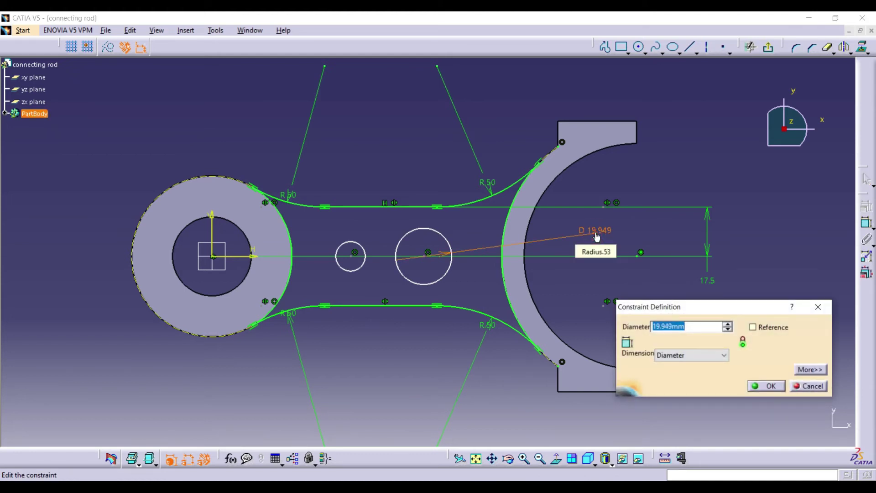
{"action": "type", "text": "10"}
{"action": "key", "text": "Return"}
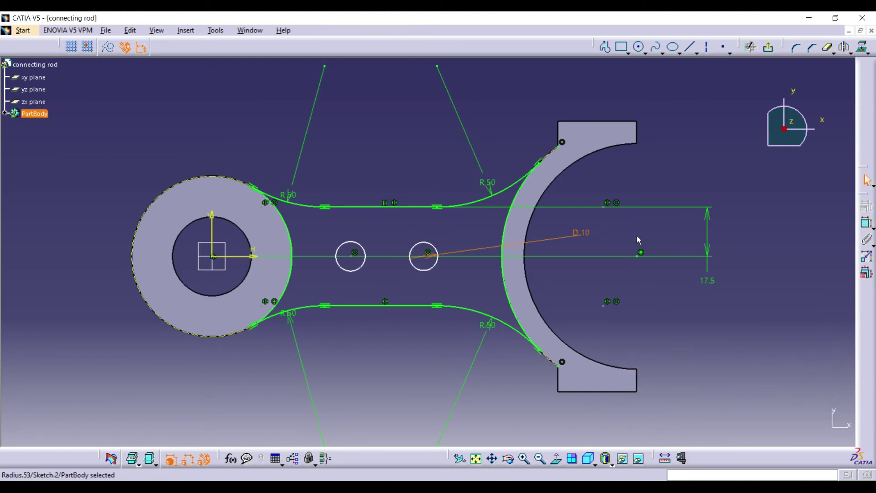
Dimension the diameter of the inner circle nearer the small end and set it to 10 mm.
{"action": "left_click", "coordinate": [865, 224]}
{"action": "left_click", "coordinate": [366, 253]}
{"action": "left_click", "coordinate": [369, 173]}
{"action": "double_click", "coordinate": [369, 175]}
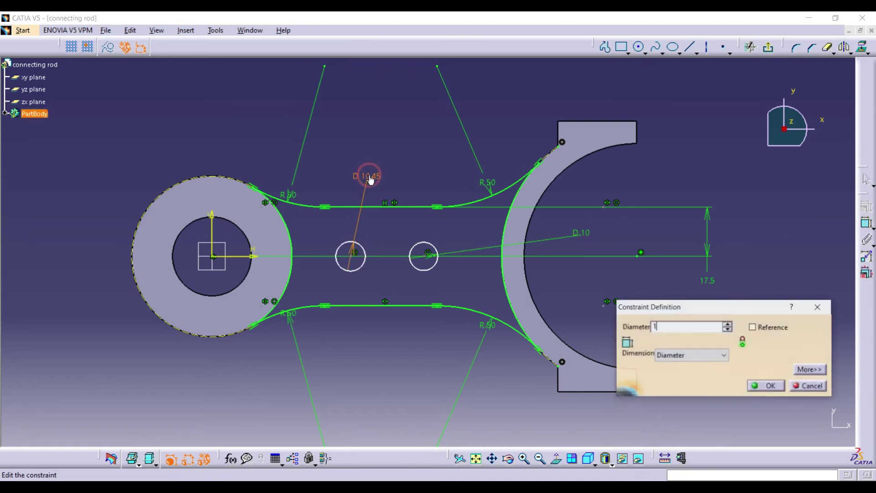
{"action": "type", "text": "10"}
{"action": "left_click", "coordinate": [755, 385]}
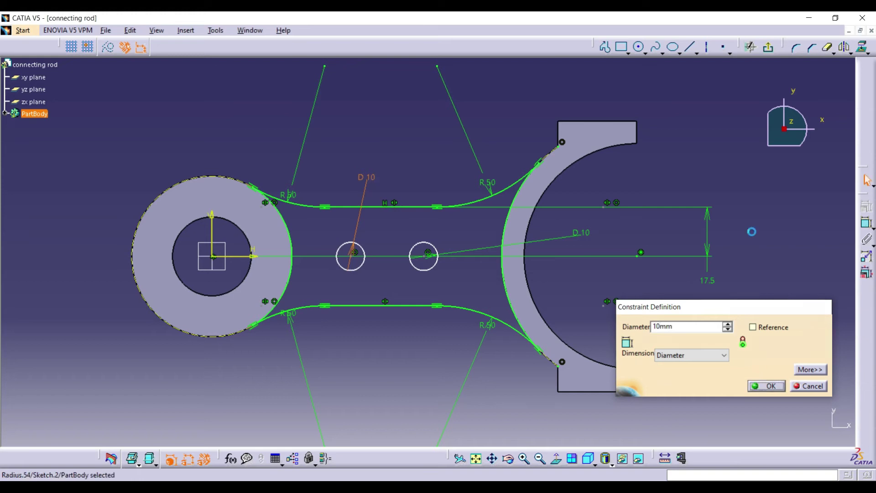
Dimension the horizontal distance from the vertical axis to the centre of the circle nearer the small end and set it to 71.5 mm.
{"action": "left_click", "coordinate": [866, 223]}
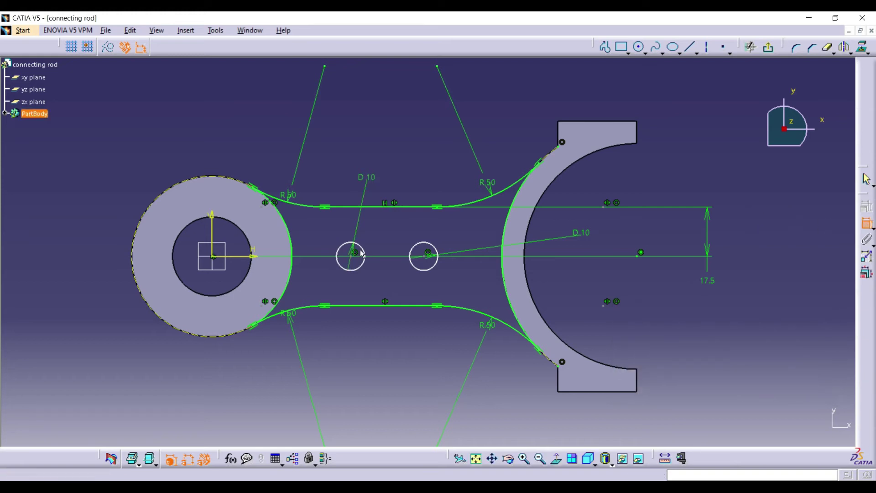
{"action": "left_click", "coordinate": [352, 254]}
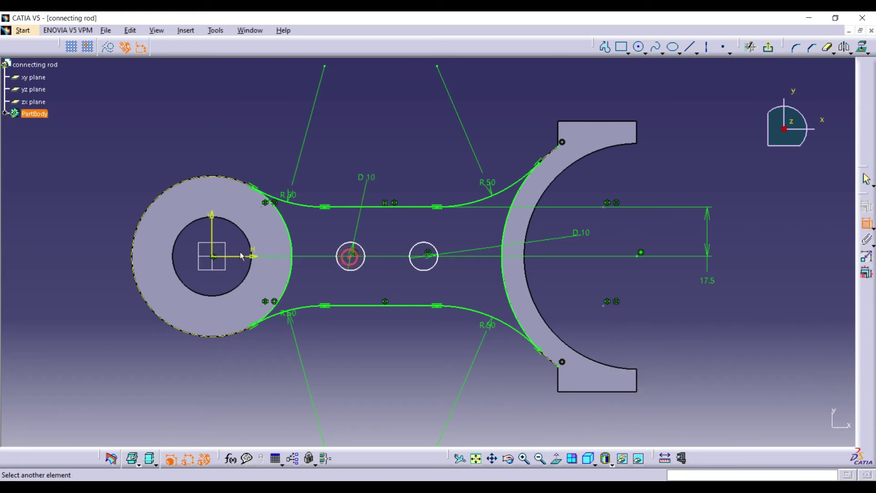
{"action": "left_click", "coordinate": [211, 235]}
{"action": "left_click", "coordinate": [244, 130]}
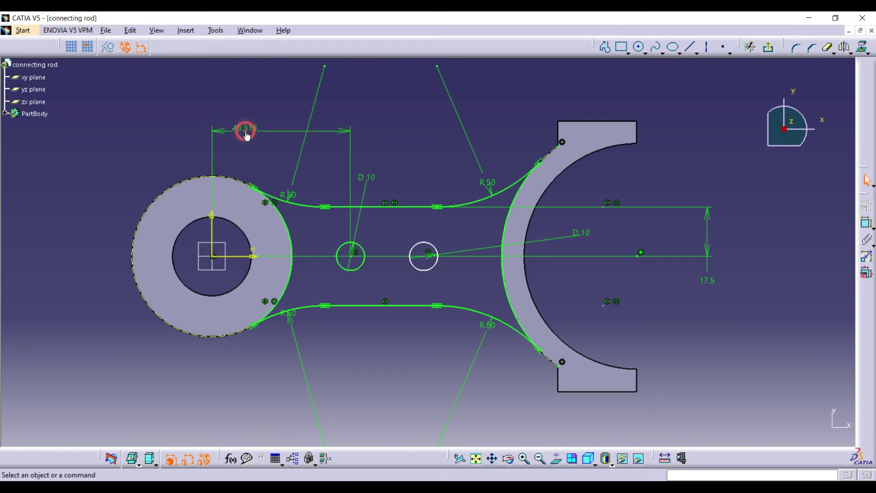
{"action": "left_click", "coordinate": [246, 132]}
{"action": "double_click", "coordinate": [246, 132]}
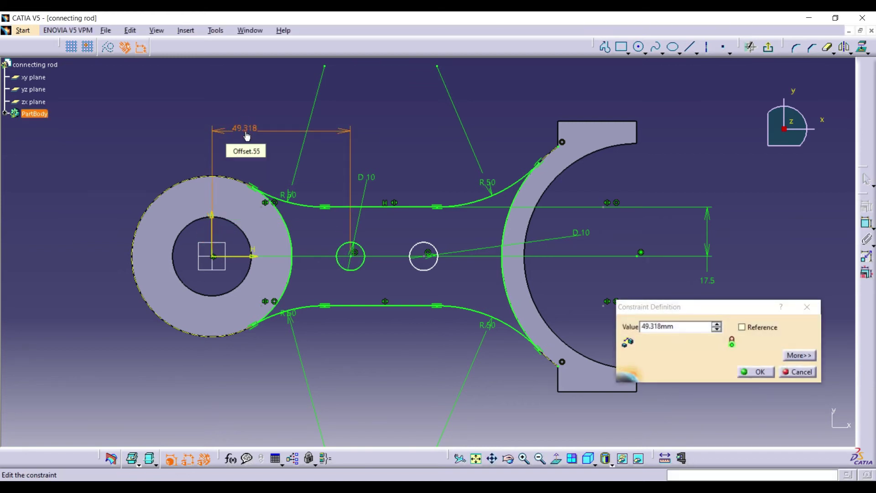
{"action": "type", "text": "71.5"}
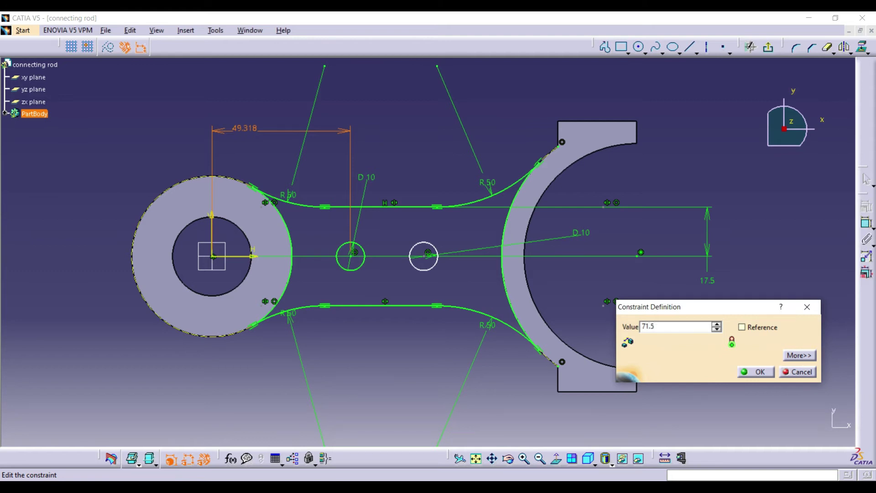
{"action": "key", "text": "Return"}
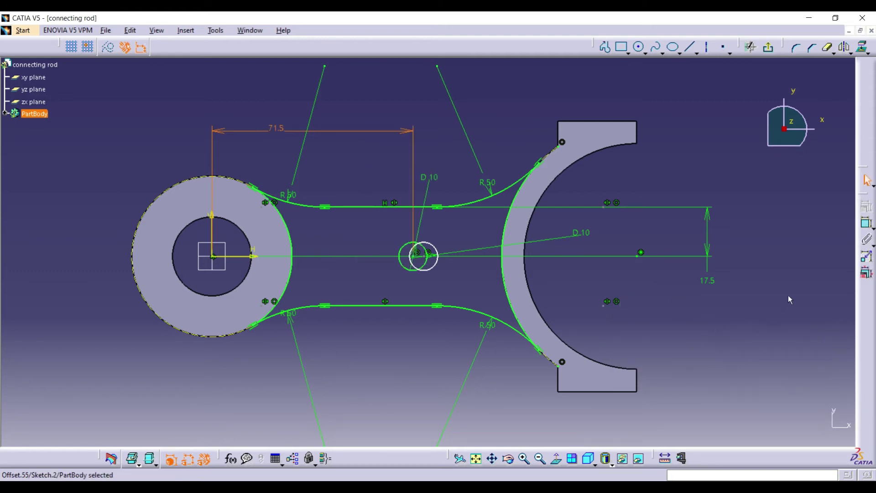
Dimension the horizontal distance from the vertical axis to the centre of the other inner circle and set it to 111.5 mm.
{"action": "left_click", "coordinate": [864, 222]}
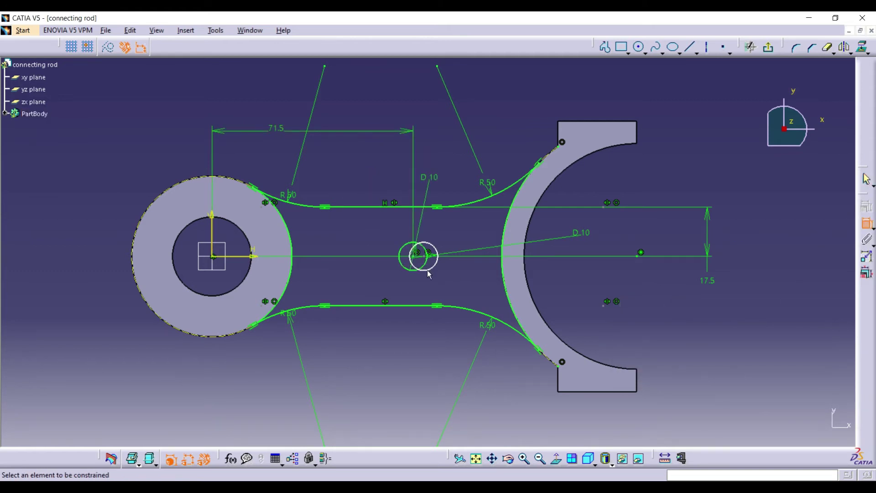
{"action": "left_click", "coordinate": [424, 255]}
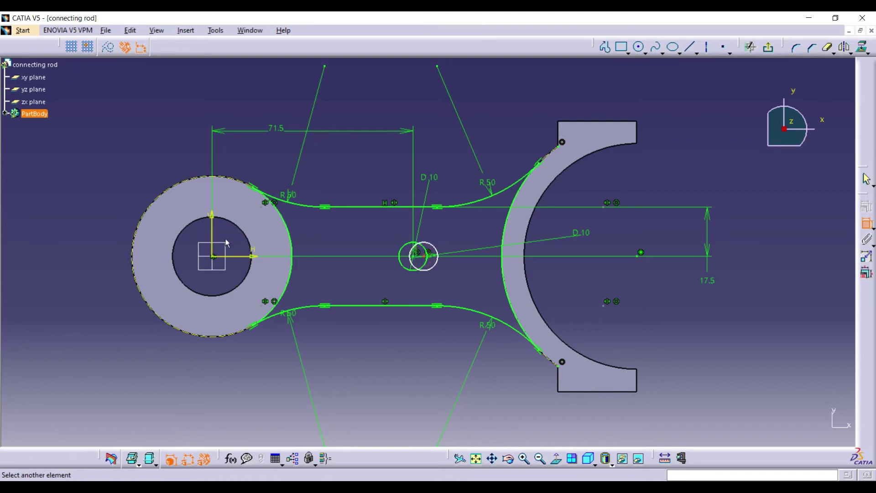
{"action": "left_click", "coordinate": [212, 248]}
{"action": "left_click", "coordinate": [658, 288]}
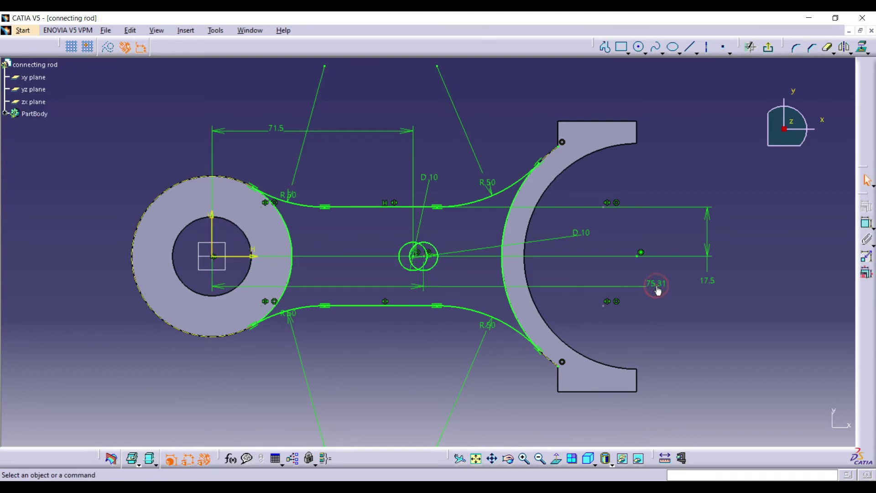
{"action": "double_click", "coordinate": [657, 288]}
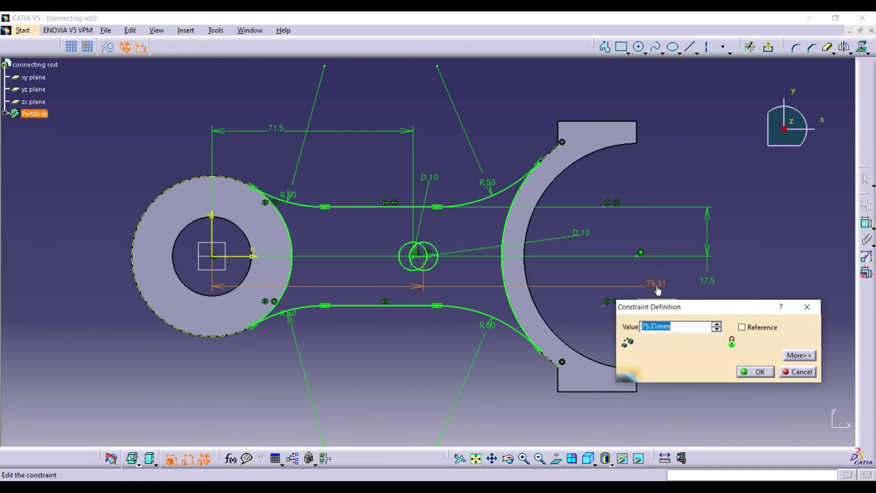
{"action": "type", "text": "111.5"}
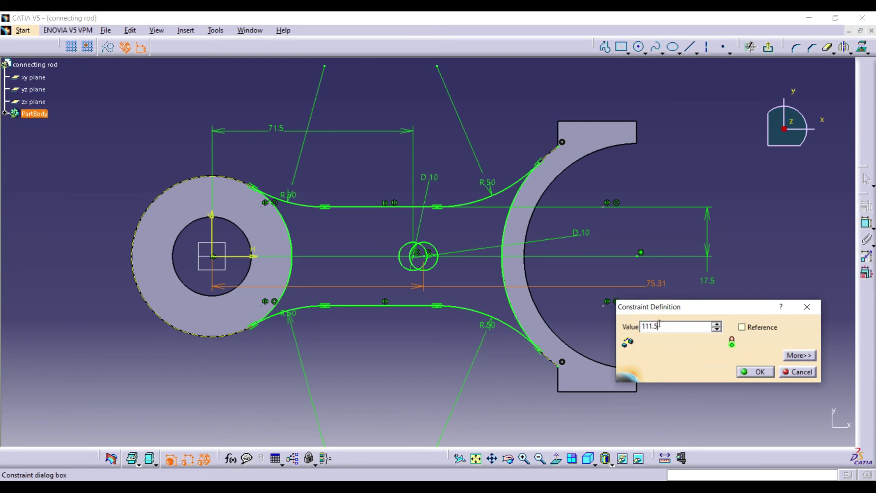
{"action": "left_click", "coordinate": [753, 372]}
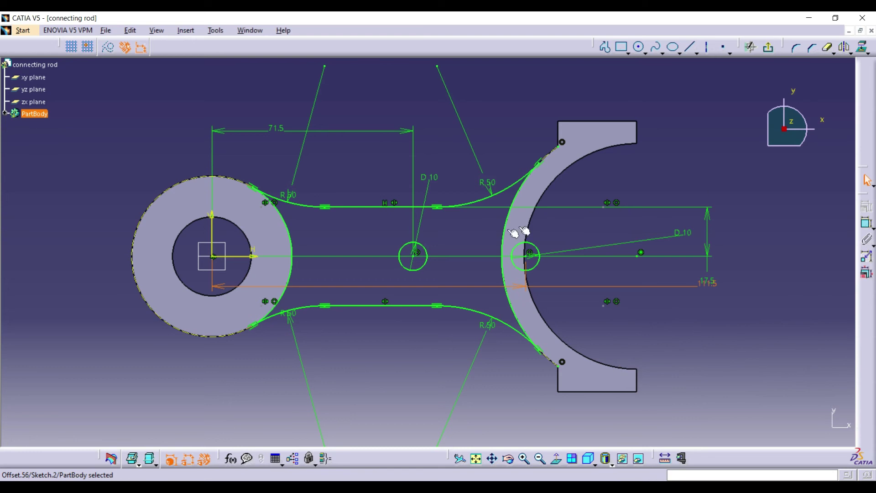
{"action": "left_click", "coordinate": [245, 139]}
Edit Sketch.1 to constrain the big end's centre 180 mm from the vertical axis, and exit the sketch.
{"action": "left_click", "coordinate": [5, 114]}
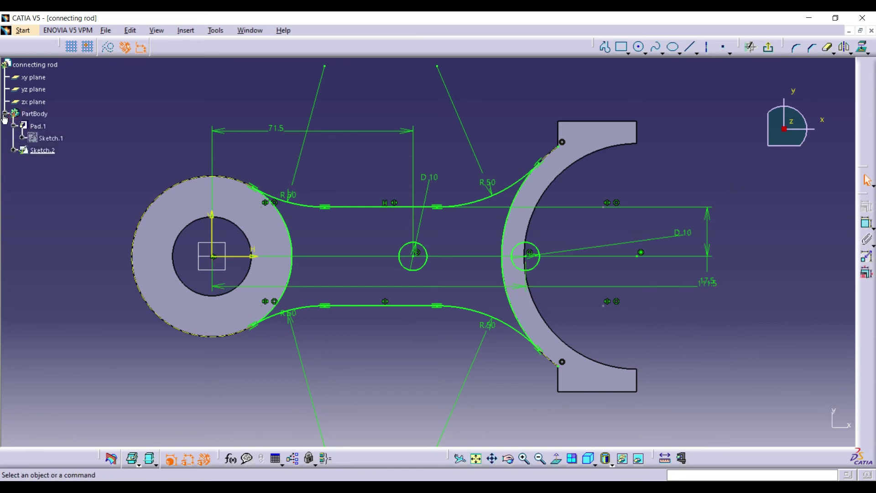
{"action": "double_click", "coordinate": [33, 138]}
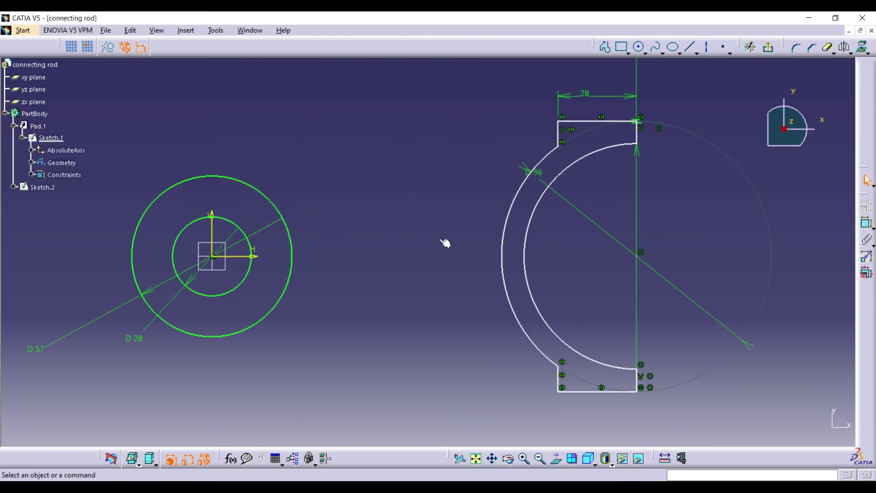
{"action": "left_click", "coordinate": [637, 256]}
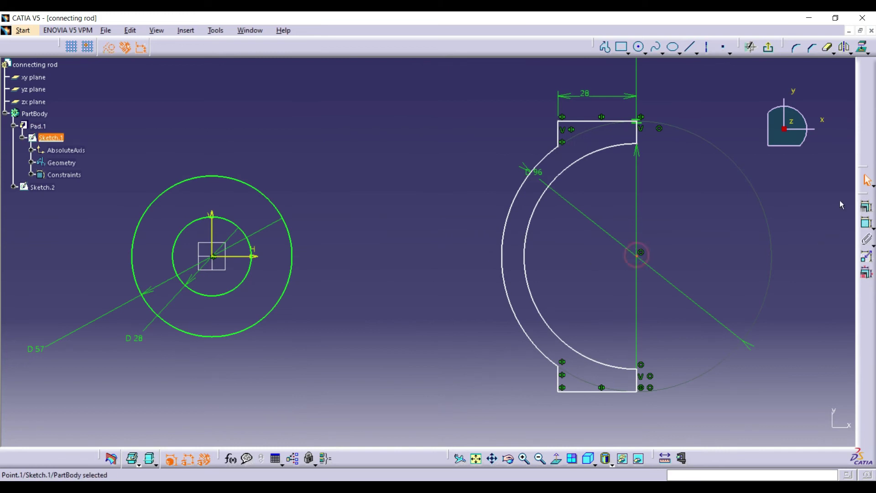
{"action": "left_click", "coordinate": [867, 223]}
{"action": "left_click", "coordinate": [212, 230]}
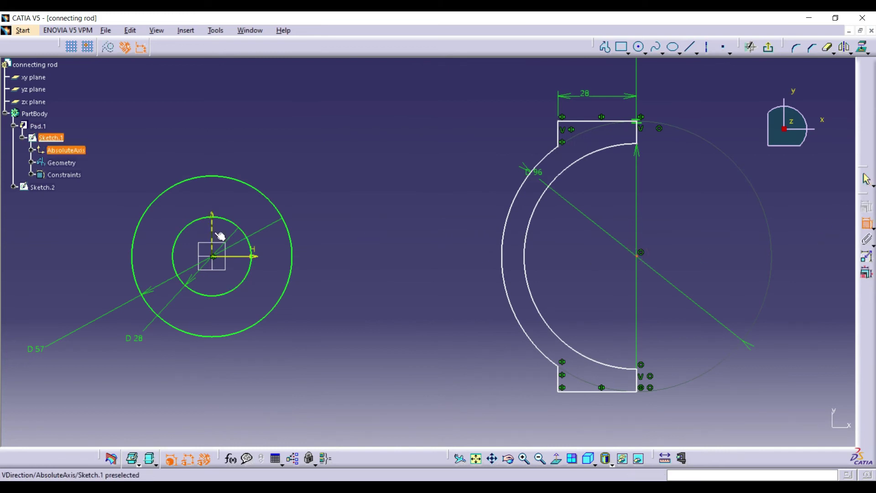
{"action": "left_click", "coordinate": [421, 204]}
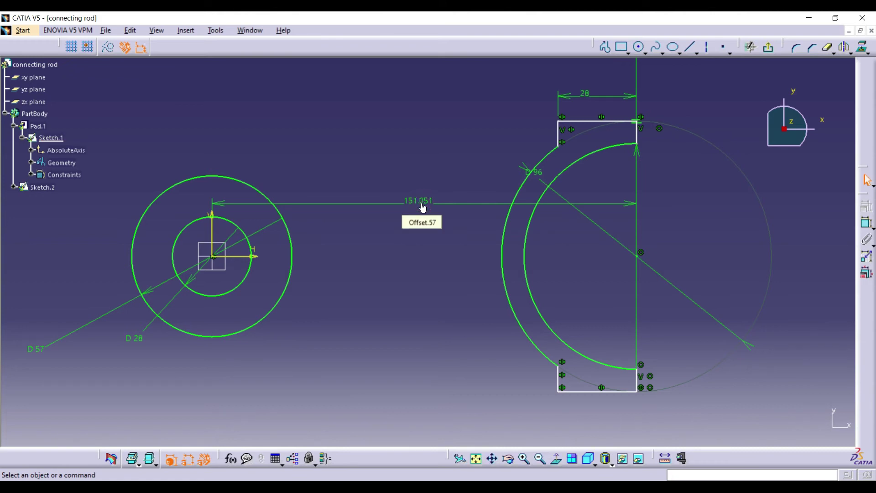
{"action": "double_click", "coordinate": [423, 203]}
{"action": "type", "text": "180"}
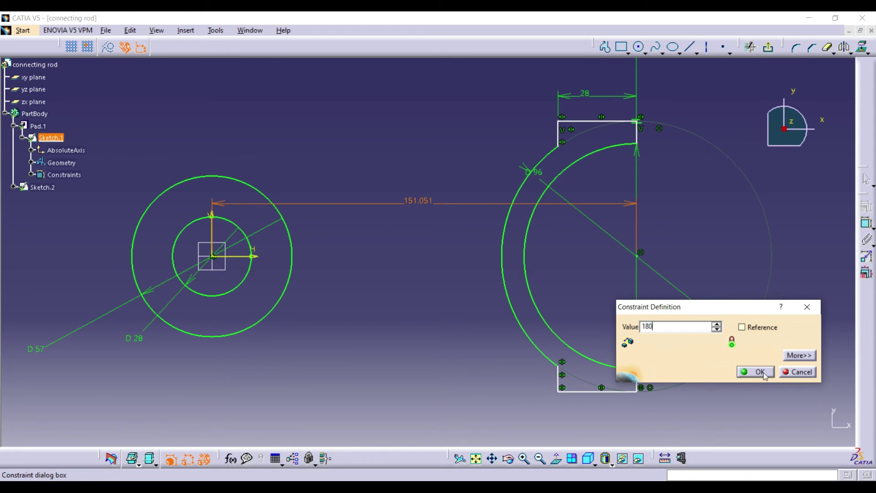
{"action": "left_click", "coordinate": [758, 371]}
{"action": "left_click", "coordinate": [769, 47]}
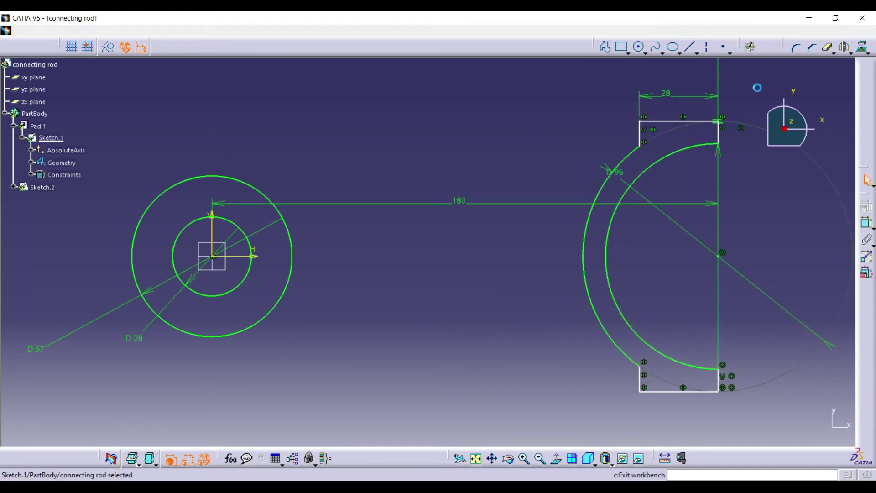
Reopen the shank sketch to check its profile and circle positions against the moved big end, and exit it.
{"action": "left_click", "coordinate": [483, 155]}
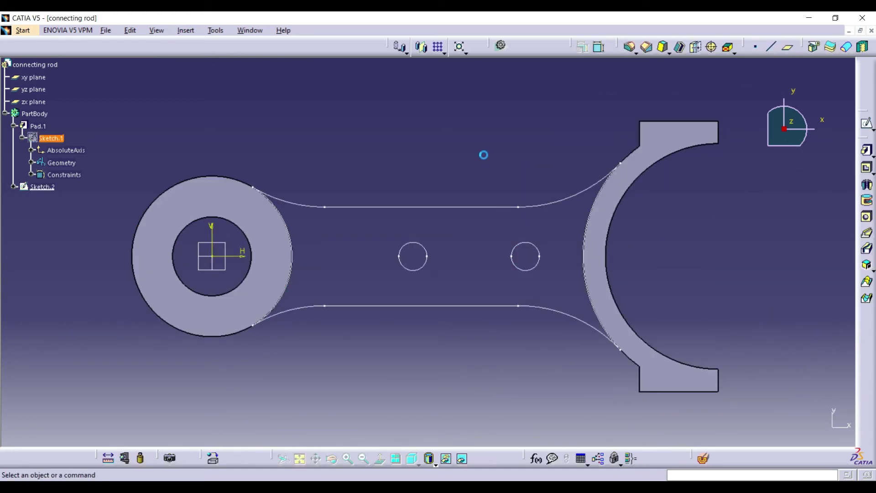
{"action": "left_click", "coordinate": [415, 249]}
{"action": "left_click", "coordinate": [869, 127]}
{"action": "left_click", "coordinate": [437, 239]}
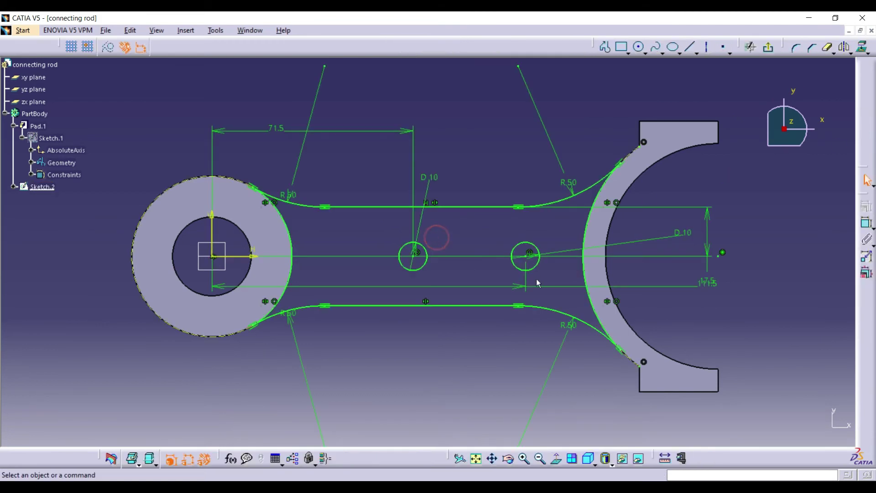
{"action": "left_click", "coordinate": [768, 47]}
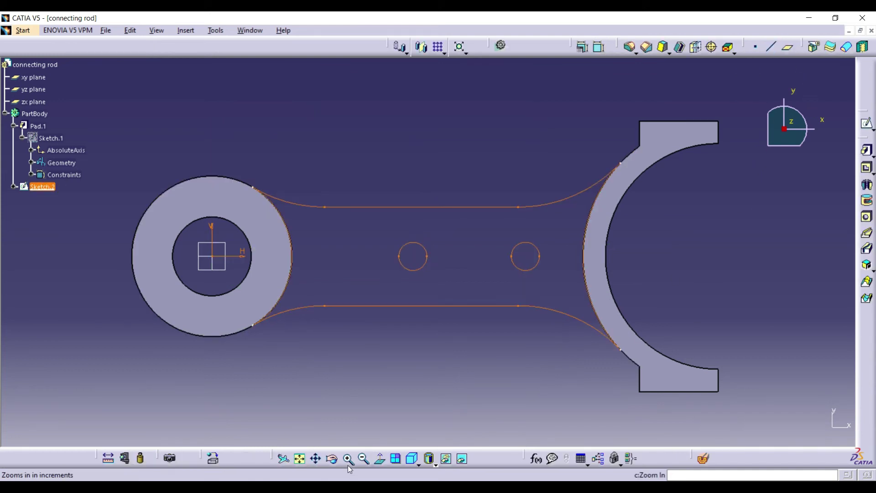
Pad the shank sketch with a length of 10 mm and mirrored extent.
{"action": "left_click", "coordinate": [332, 458]}
{"action": "left_click_drag", "start_coordinate": [444, 283], "coordinate": [435, 248]}
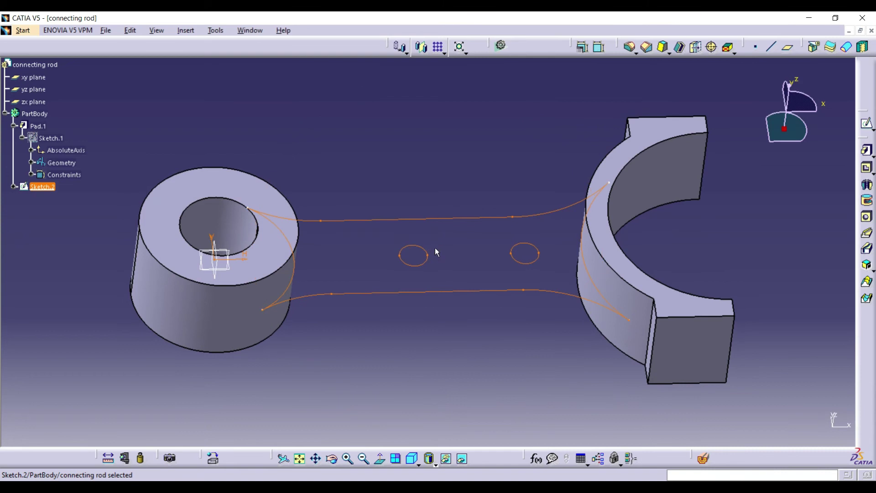
{"action": "left_click", "coordinate": [867, 150]}
{"action": "type", "text": "10"}
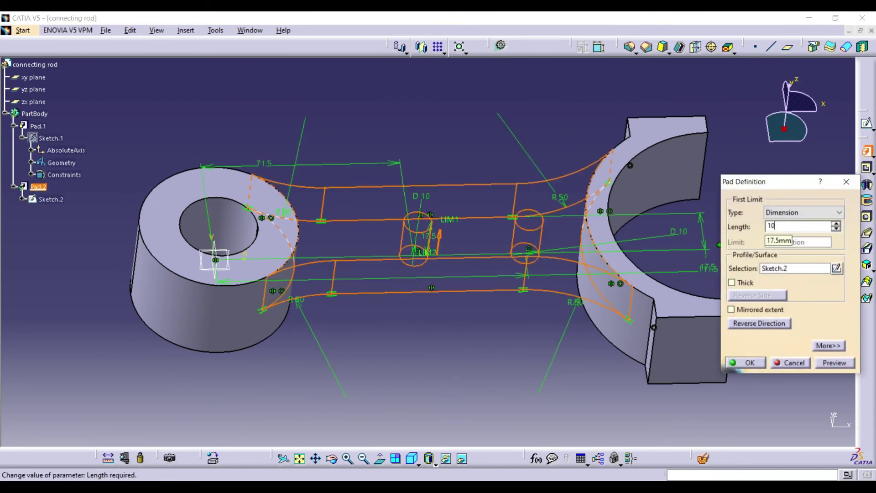
{"action": "left_click", "coordinate": [772, 313]}
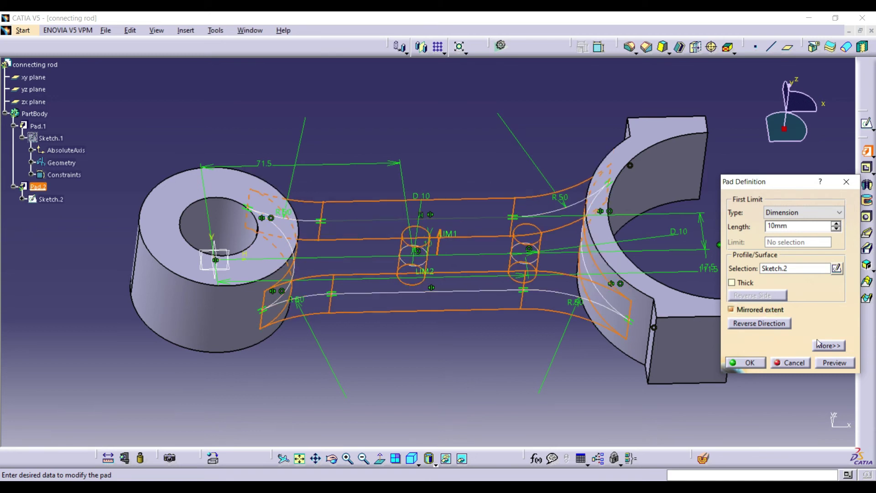
{"action": "left_click", "coordinate": [852, 364]}
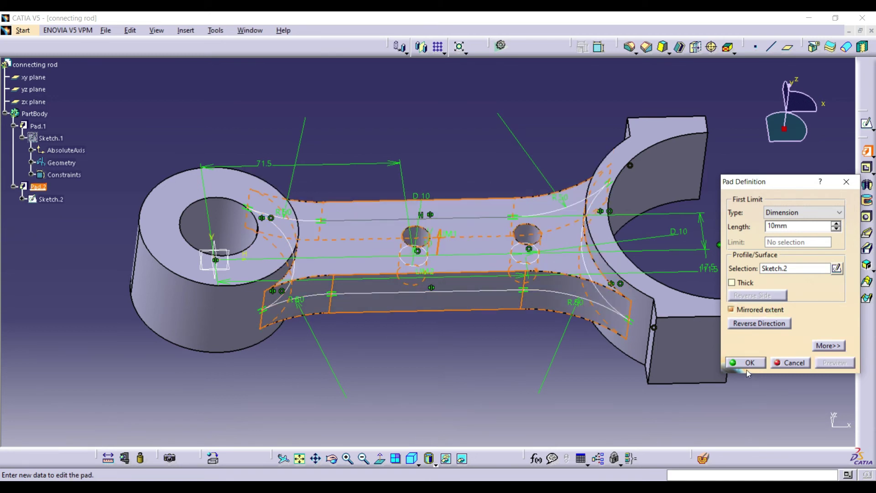
{"action": "left_click", "coordinate": [746, 365]}
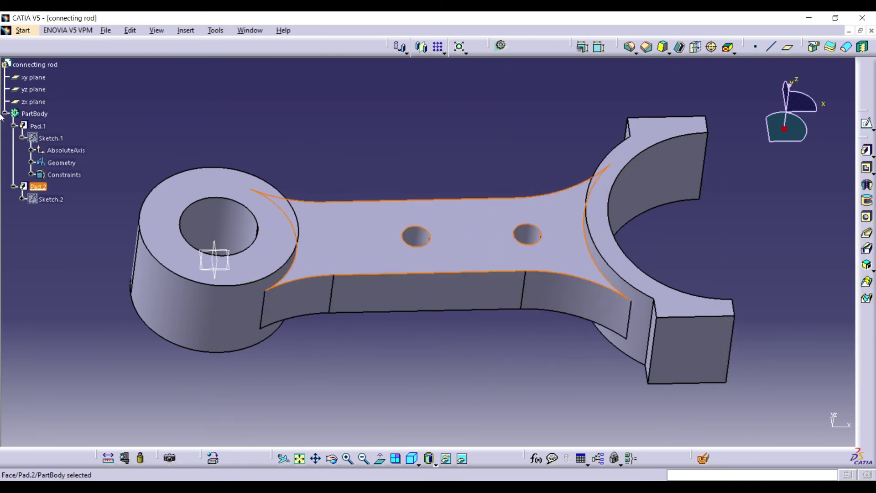
Start a sketch on the shank's upper face and project the outer circular edges of the small and big ends into it.
{"action": "left_click", "coordinate": [866, 123]}
{"action": "left_click", "coordinate": [532, 264]}
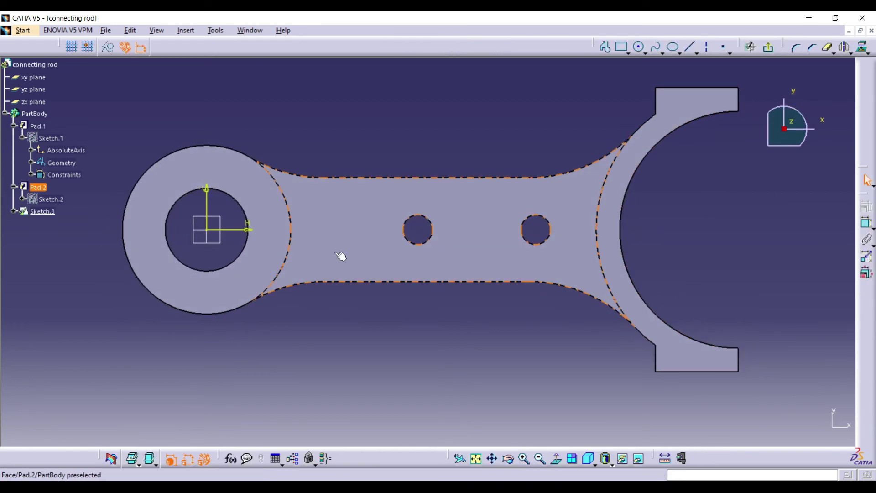
{"action": "left_click", "coordinate": [291, 232]}
{"action": "left_click", "coordinate": [607, 193], "text": "ctrl"}
{"action": "left_click", "coordinate": [862, 47]}
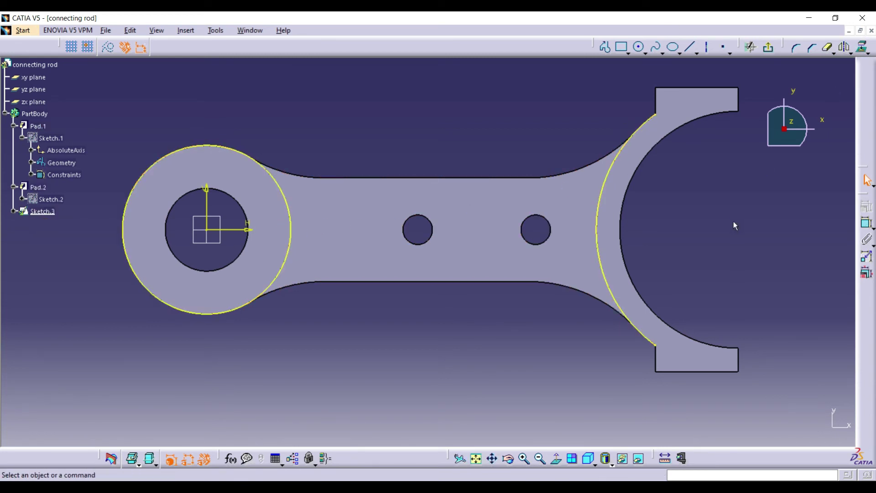
Draw a rectangle about 26 mm high along the shank, spanning from the small end's edge to the big end's edge.
{"action": "left_click", "coordinate": [622, 49]}
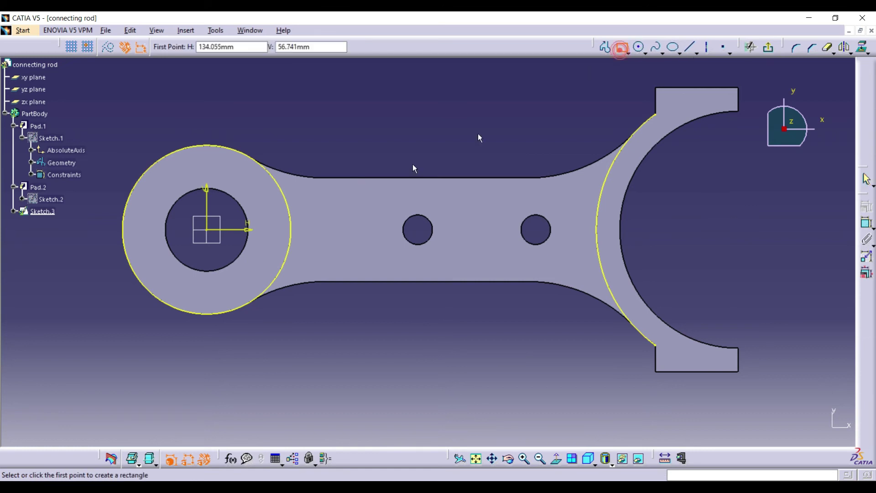
{"action": "left_click", "coordinate": [291, 195]}
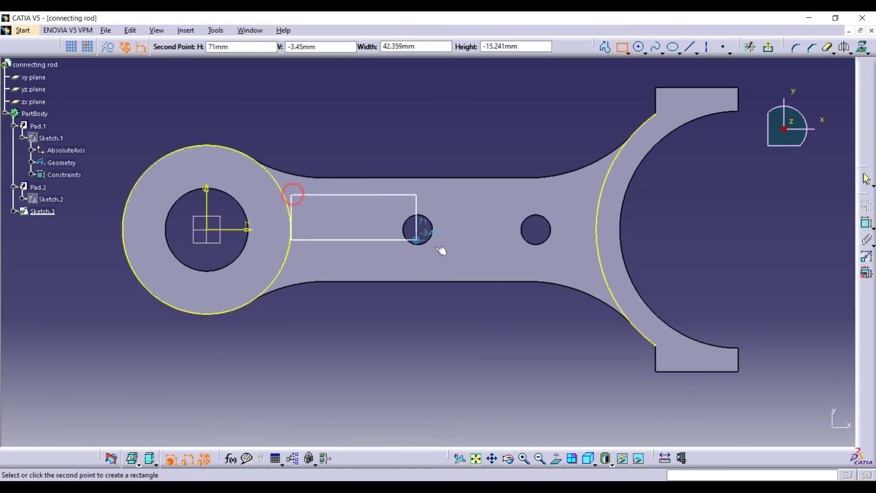
{"action": "left_click", "coordinate": [599, 273]}
Dimension the rectangle's height along the shank and set it to 26 mm.
{"action": "left_click", "coordinate": [867, 225]}
{"action": "left_click", "coordinate": [600, 214]}
{"action": "left_click", "coordinate": [675, 227]}
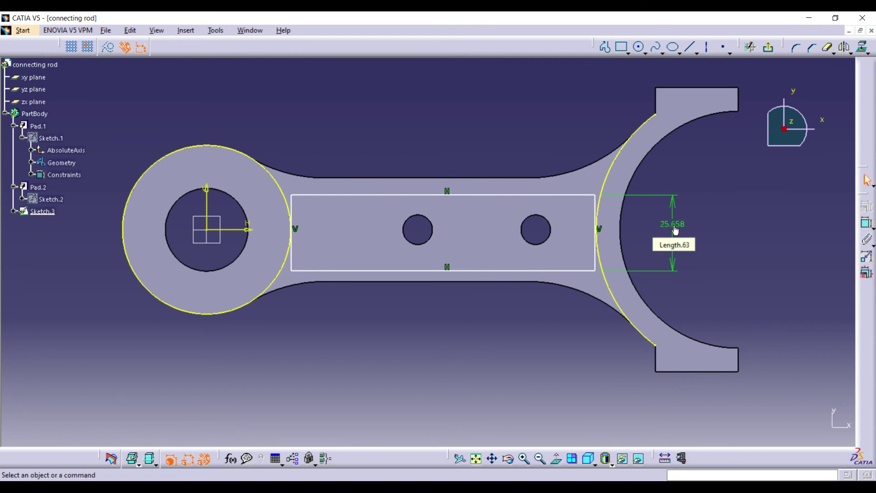
{"action": "double_click", "coordinate": [675, 228]}
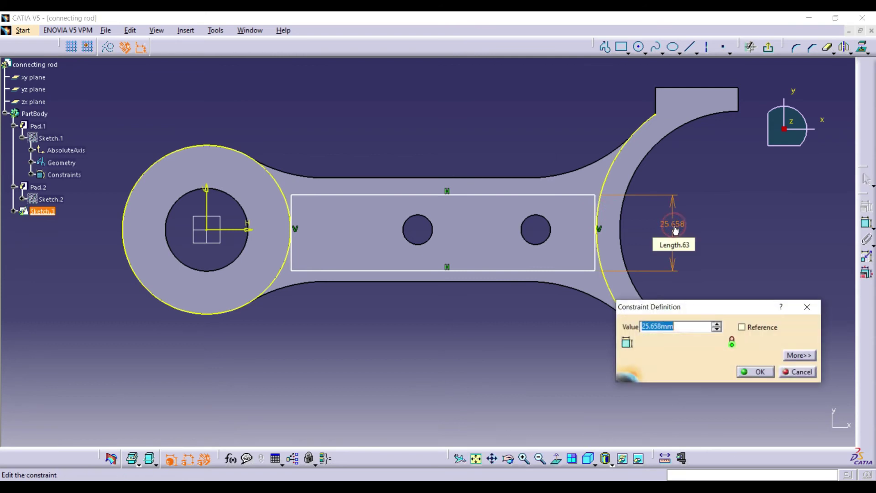
{"action": "type", "text": "26"}
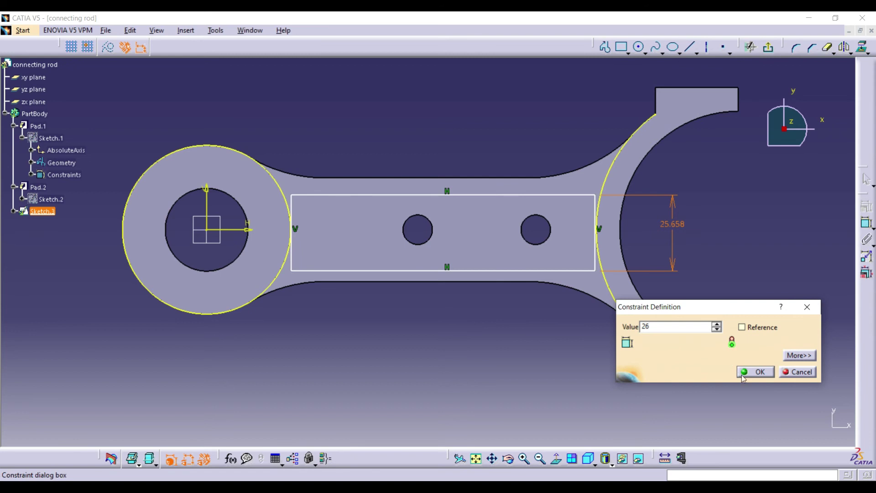
{"action": "key", "text": "Return"}
Constrain the rectangle's upper edge at 13 mm from the horizontal axis.
{"action": "left_click", "coordinate": [866, 222]}
{"action": "left_click", "coordinate": [488, 194]}
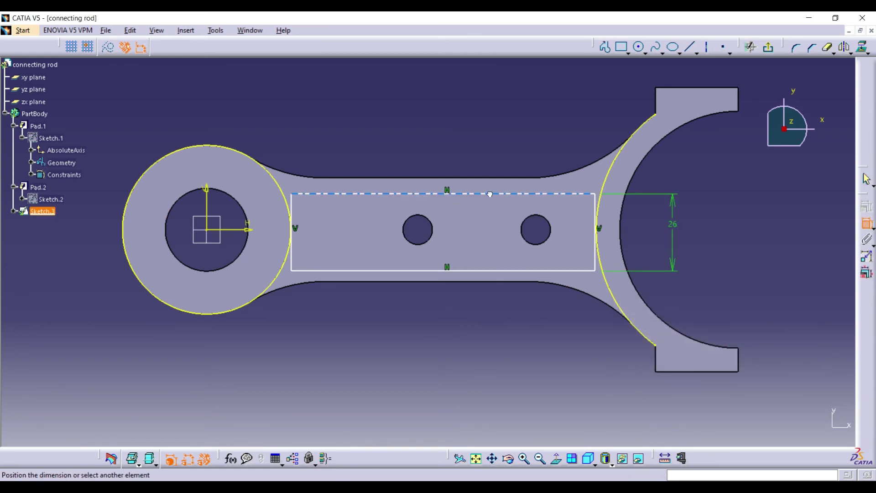
{"action": "left_click", "coordinate": [247, 229]}
{"action": "left_click", "coordinate": [402, 132]}
{"action": "left_click", "coordinate": [406, 131]}
{"action": "double_click", "coordinate": [407, 131]}
{"action": "type", "text": "1"}
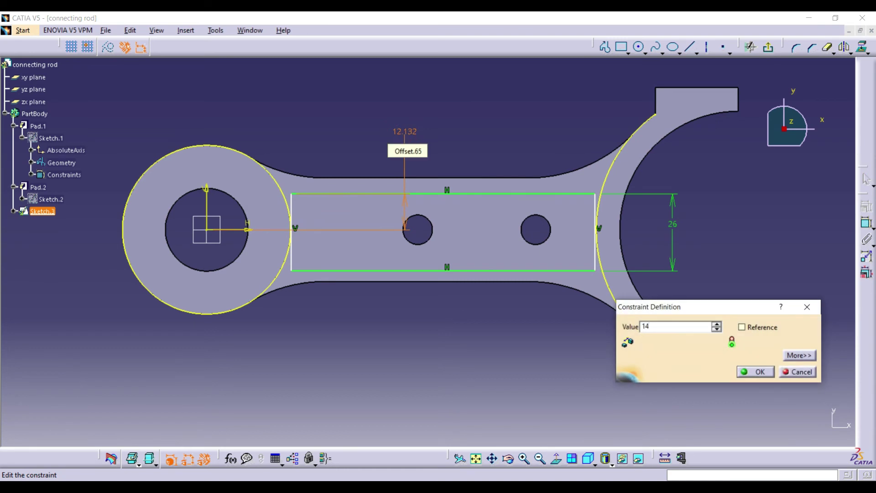
{"action": "type", "text": "3"}
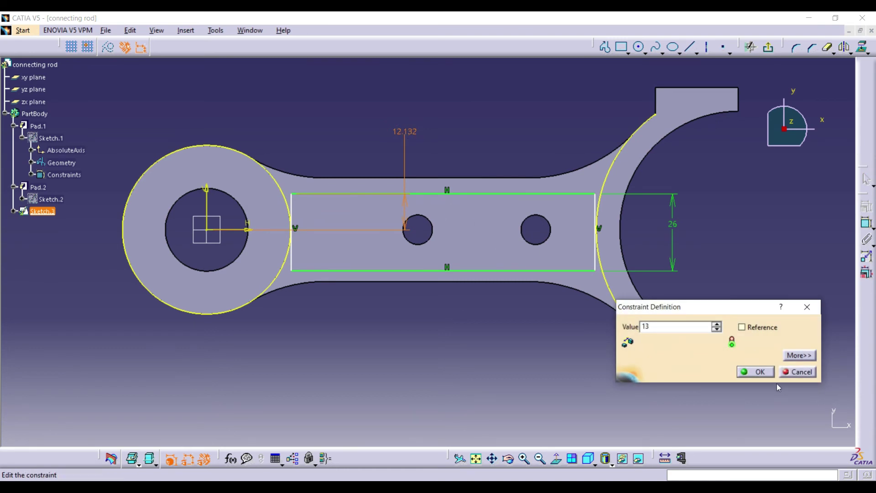
{"action": "left_click", "coordinate": [757, 372]}
Constrain the rectangle's short side at the small end to 29 mm from the vertical axis.
{"action": "left_click", "coordinate": [869, 234]}
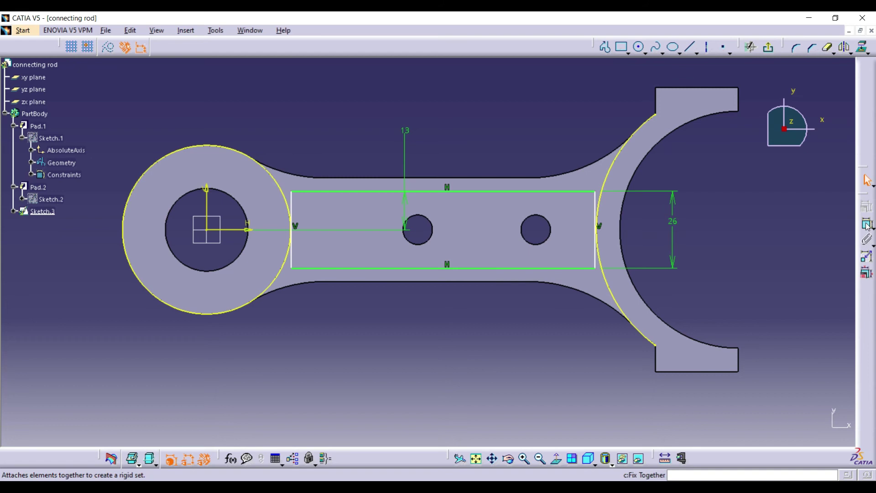
{"action": "left_click", "coordinate": [601, 224]}
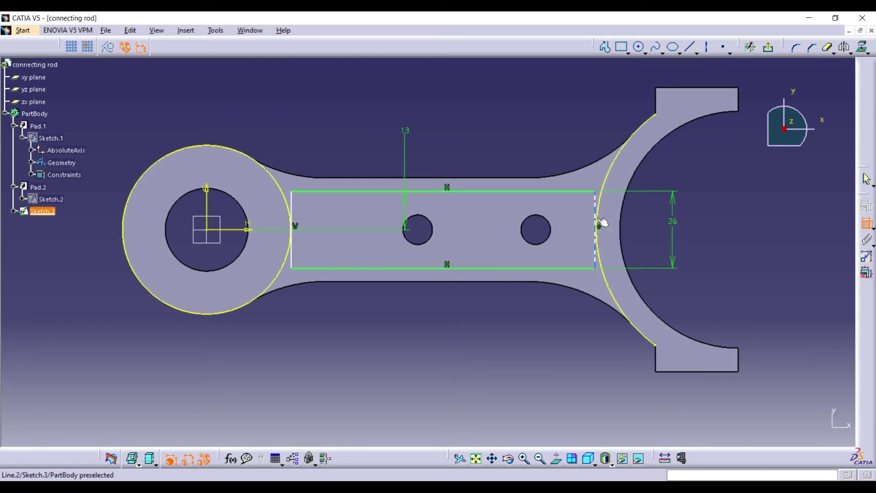
{"action": "left_click", "coordinate": [292, 230]}
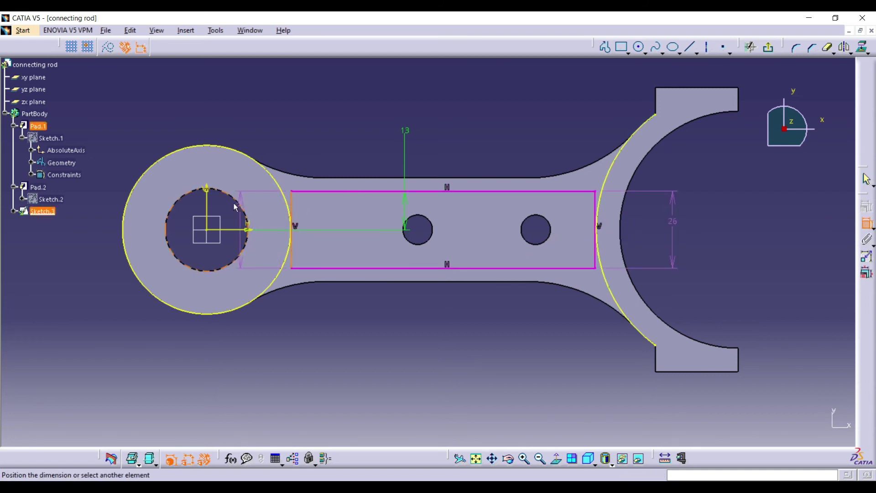
{"action": "left_click", "coordinate": [205, 190]}
{"action": "left_click", "coordinate": [275, 117]}
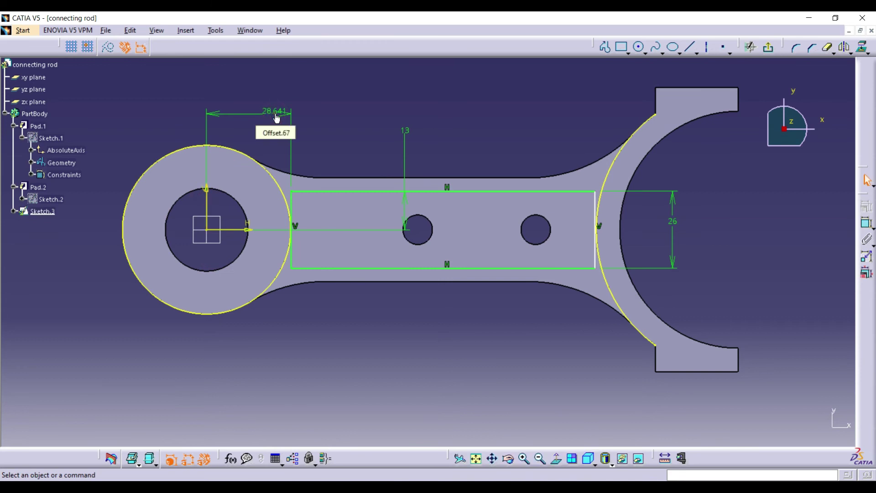
{"action": "double_click", "coordinate": [275, 117]}
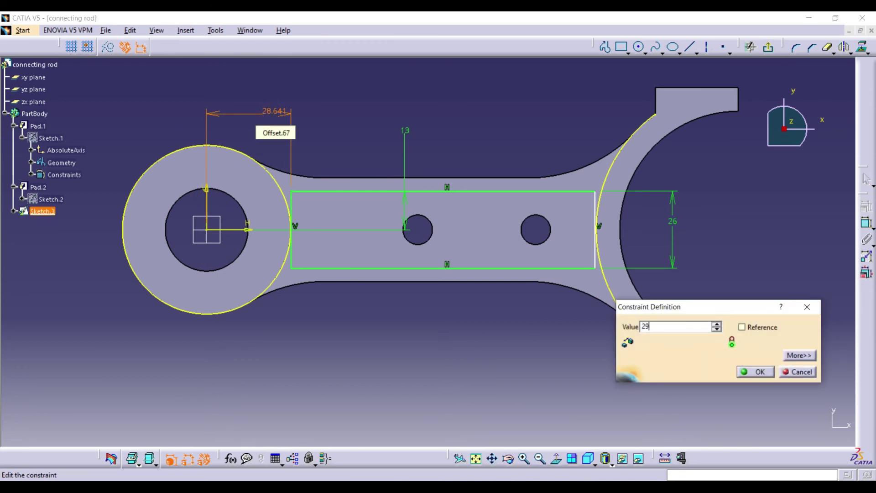
{"action": "key", "text": "Return"}
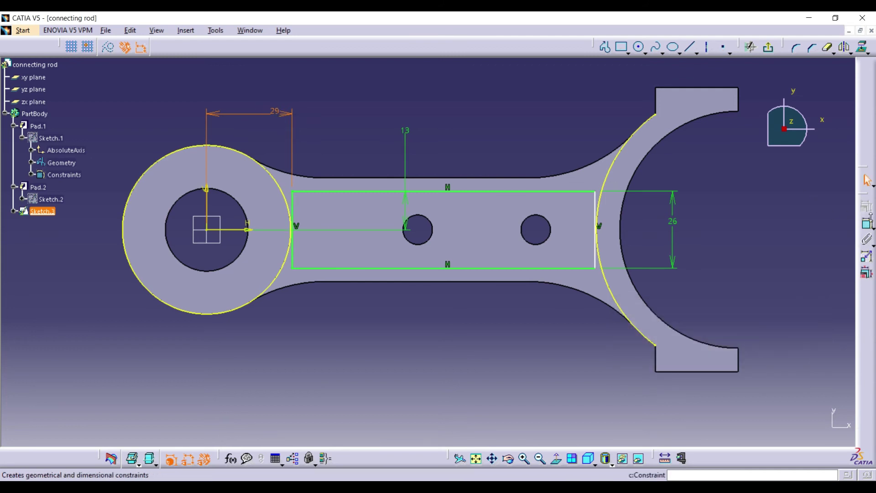
Constrain the rectangle's short side at the big end to 130 mm from the vertical axis.
{"action": "left_click", "coordinate": [870, 226]}
{"action": "left_click", "coordinate": [848, 232]}
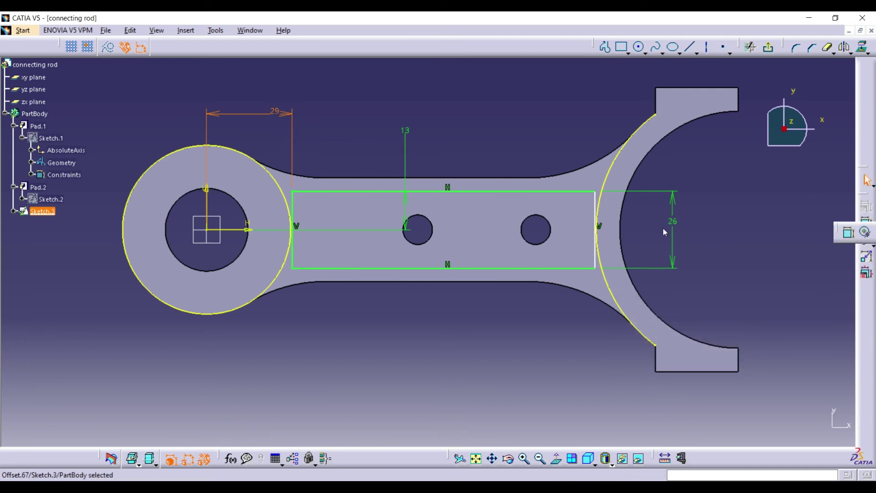
{"action": "left_click", "coordinate": [594, 202]}
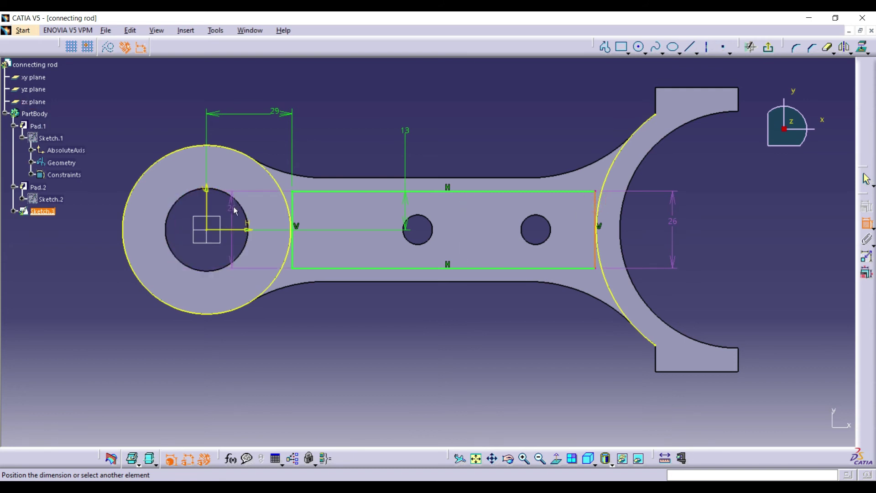
{"action": "left_click", "coordinate": [210, 203]}
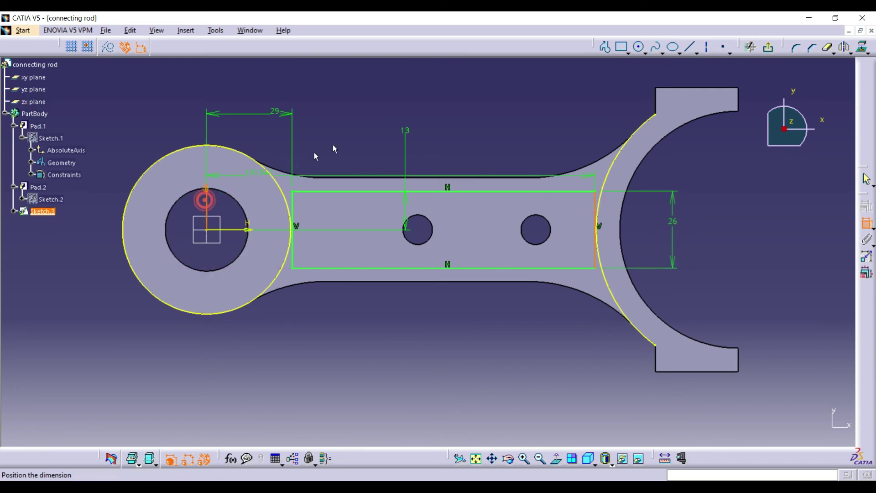
{"action": "left_click", "coordinate": [352, 141]}
{"action": "double_click", "coordinate": [352, 141]}
{"action": "type", "text": "130"}
{"action": "key", "text": "Return"}
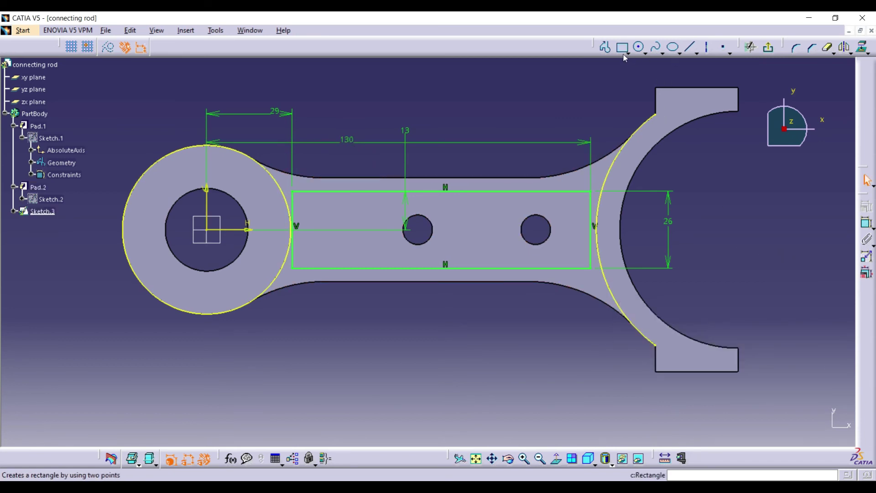
Round the rectangle's two upper corners with a 6 mm radius, accepting conversion of the length constraint to a distance.
{"action": "left_click", "coordinate": [795, 48]}
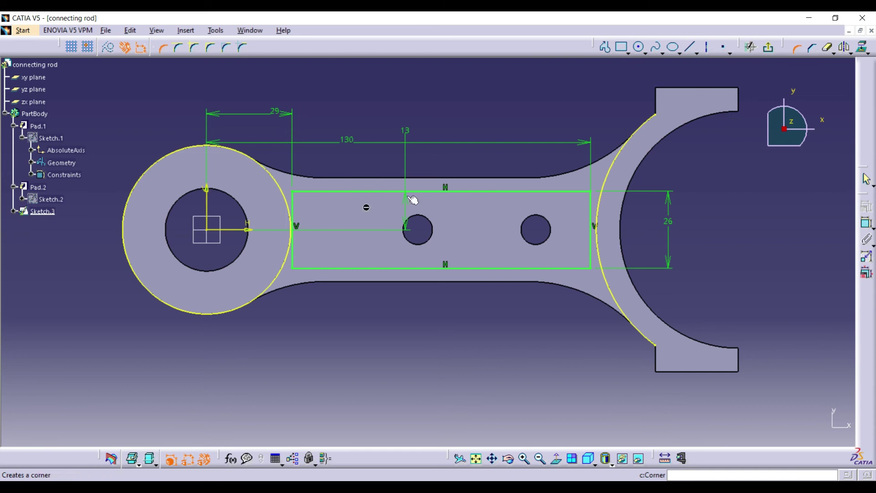
{"action": "left_click", "coordinate": [291, 202]}
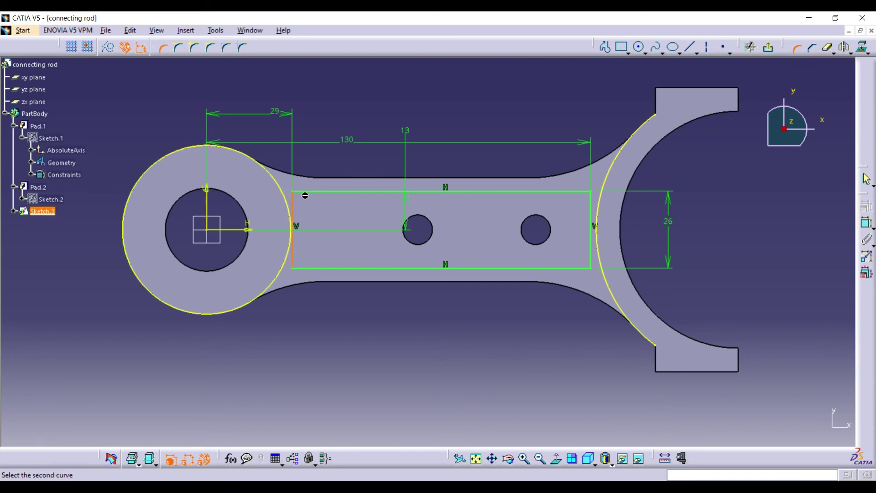
{"action": "left_click", "coordinate": [311, 192]}
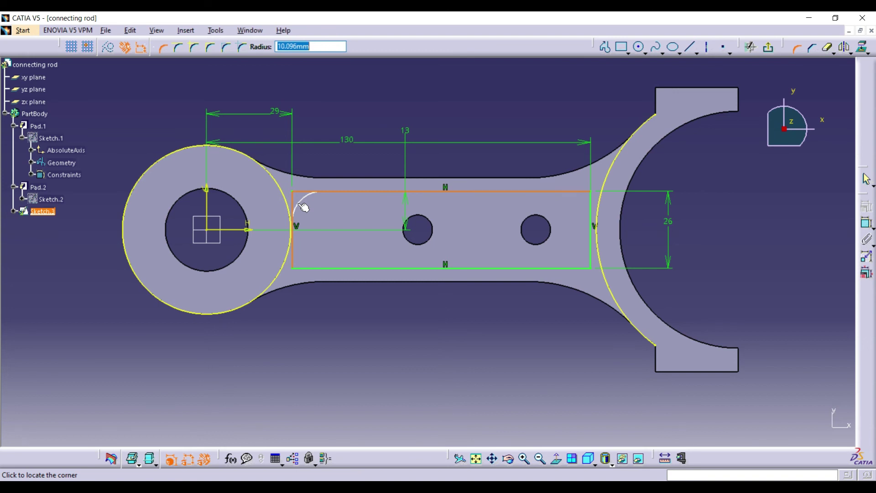
{"action": "left_click", "coordinate": [303, 207]}
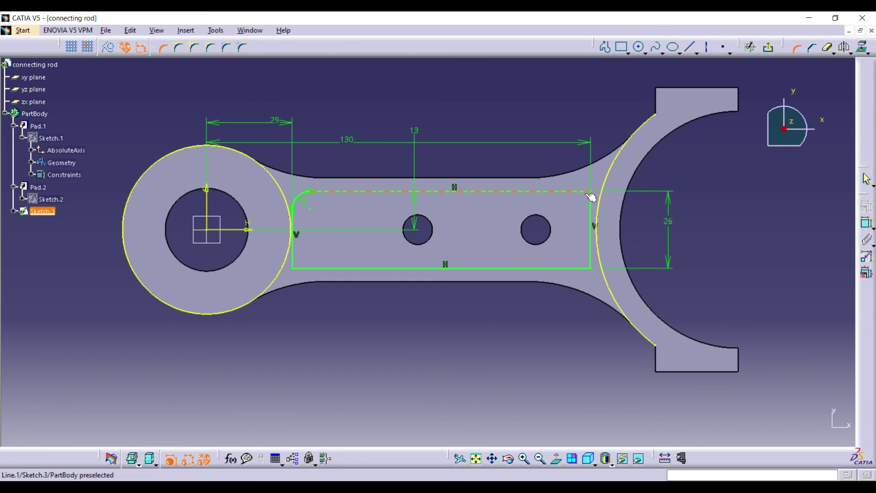
{"action": "left_click", "coordinate": [597, 204]}
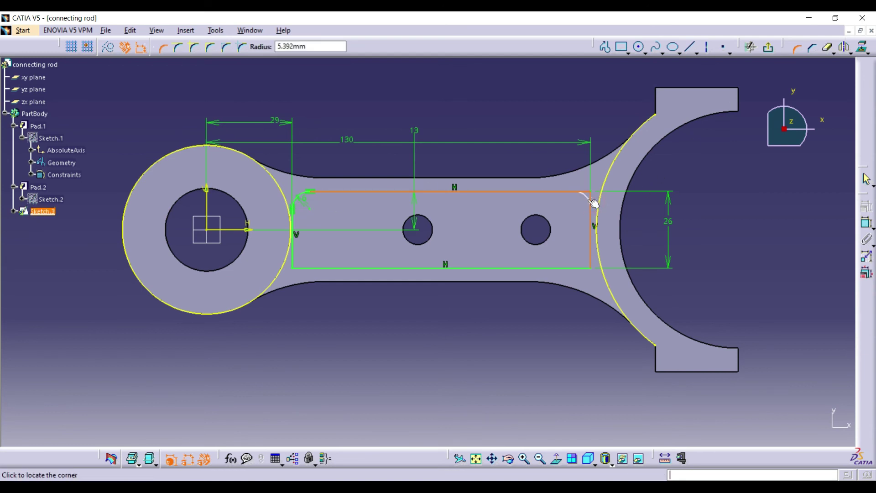
{"action": "key", "text": "Return"}
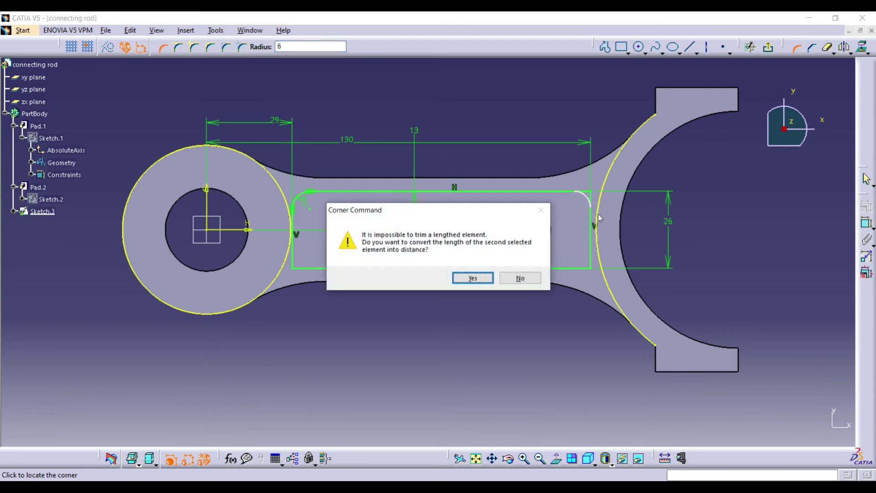
{"action": "left_click", "coordinate": [488, 278]}
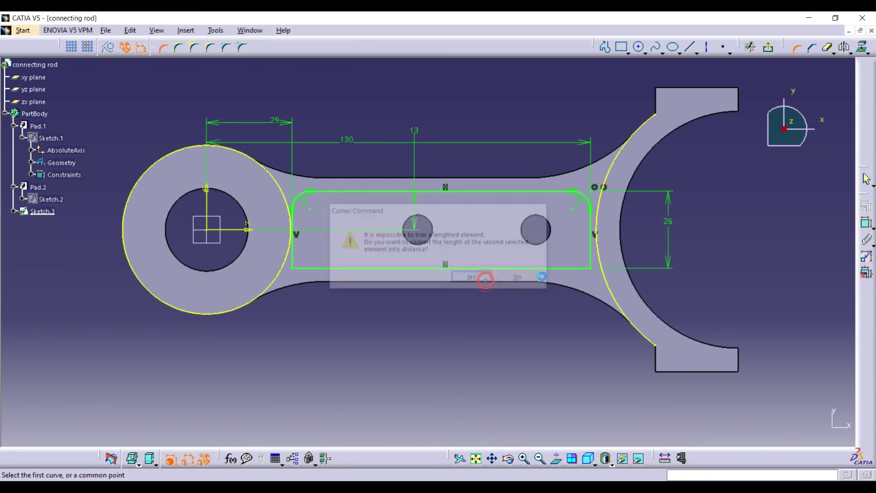
Round the rectangle's two lower corners with a 6 mm radius and end the Corner command.
{"action": "left_click", "coordinate": [590, 269]}
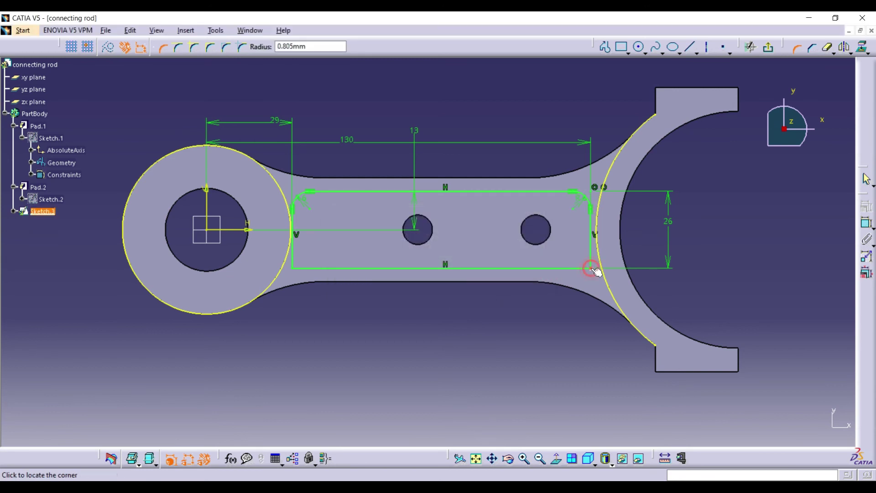
{"action": "double_click", "coordinate": [328, 48]}
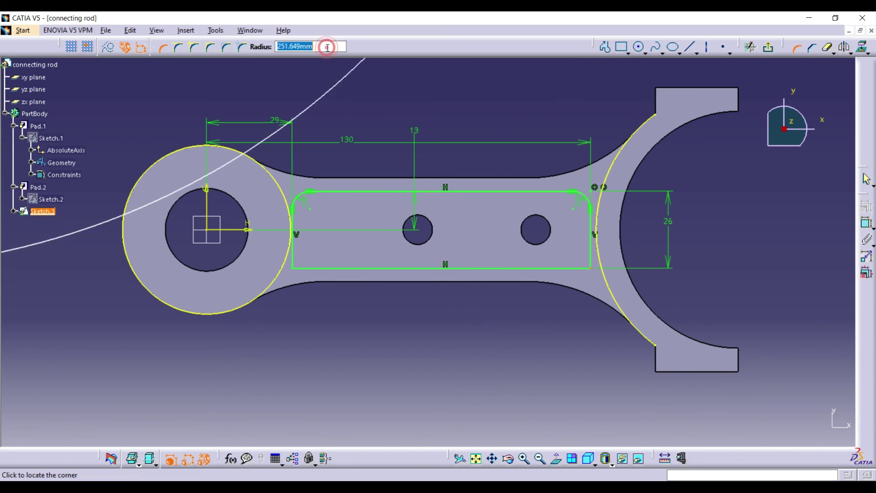
{"action": "key", "text": "Return"}
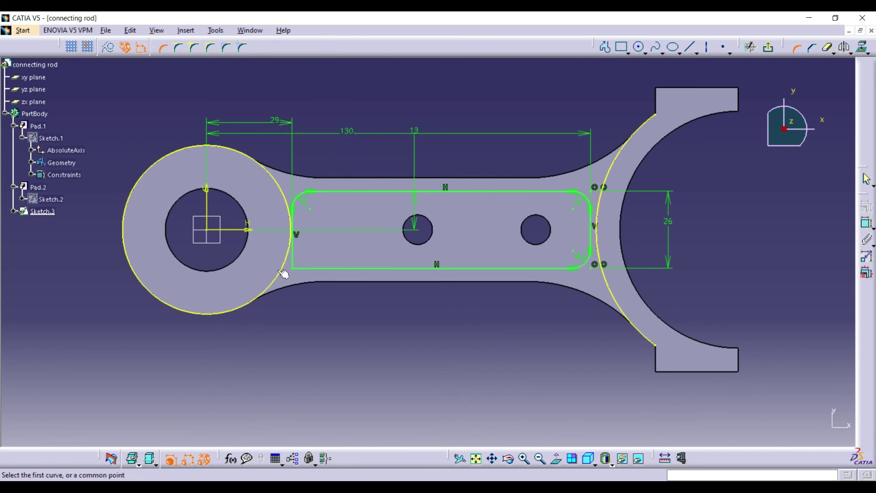
{"action": "left_click", "coordinate": [297, 271]}
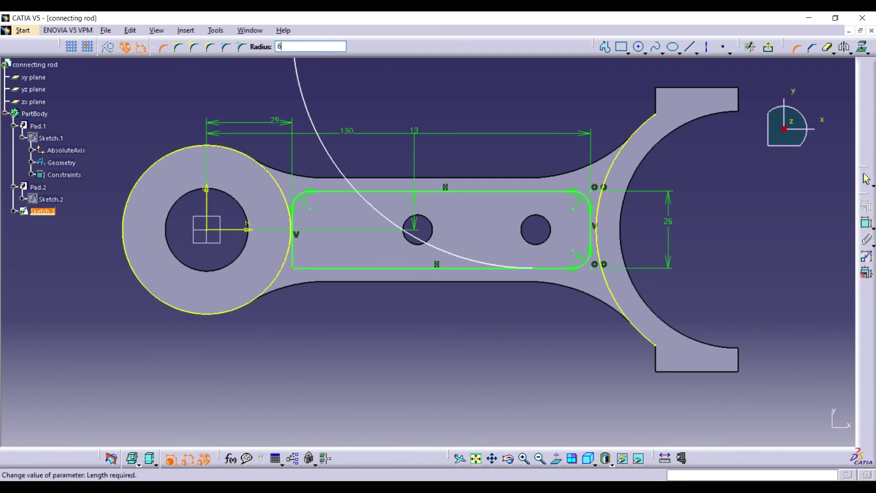
{"action": "type", "text": "6"}
{"action": "key", "text": "Return"}
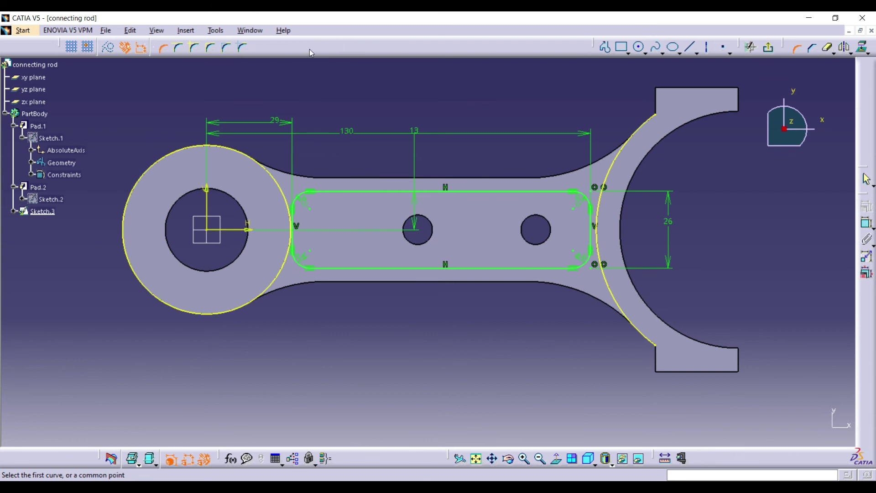
{"action": "left_click", "coordinate": [793, 48]}
Delete the projected circular edges of the small and big ends from the recess sketch and exit the sketch.
{"action": "left_click", "coordinate": [642, 129]}
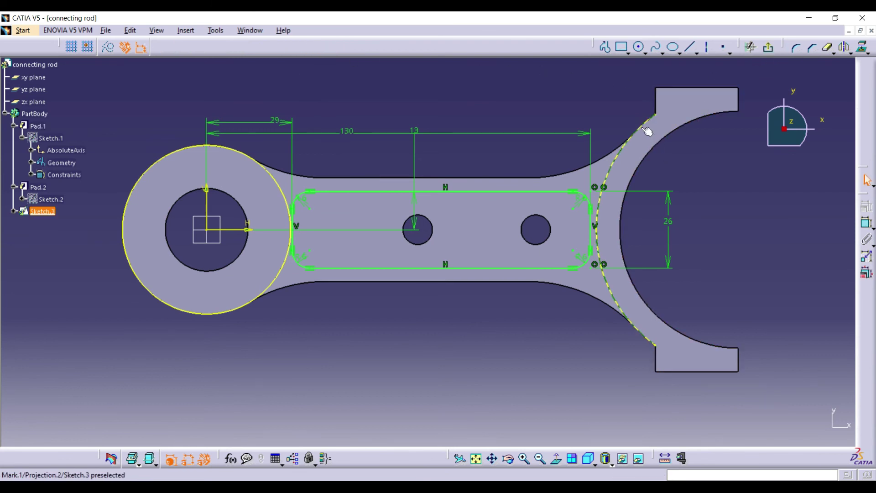
{"action": "left_click", "coordinate": [253, 160], "text": "ctrl"}
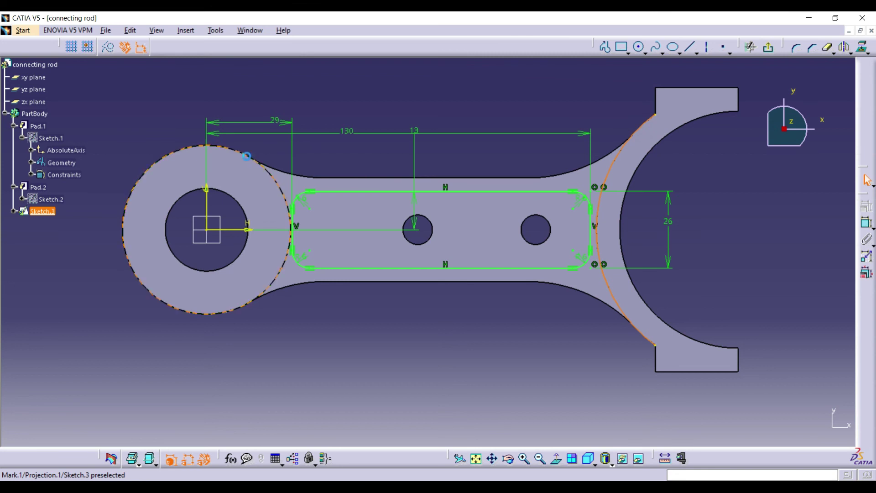
{"action": "key", "text": "Escape"}
{"action": "left_click", "coordinate": [768, 47]}
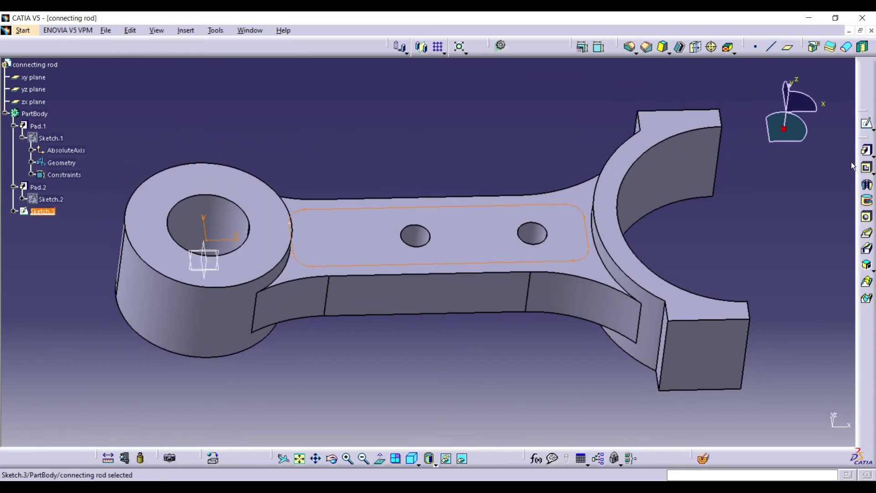
Cut the rounded rectangle into the shank's upper face as a pocket with a depth of 7 mm.
{"action": "left_click", "coordinate": [860, 167]}
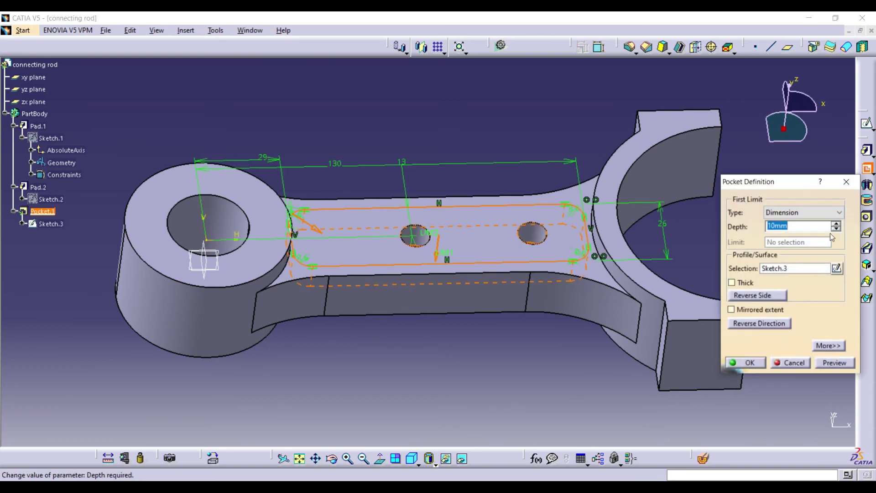
{"action": "type", "text": "7"}
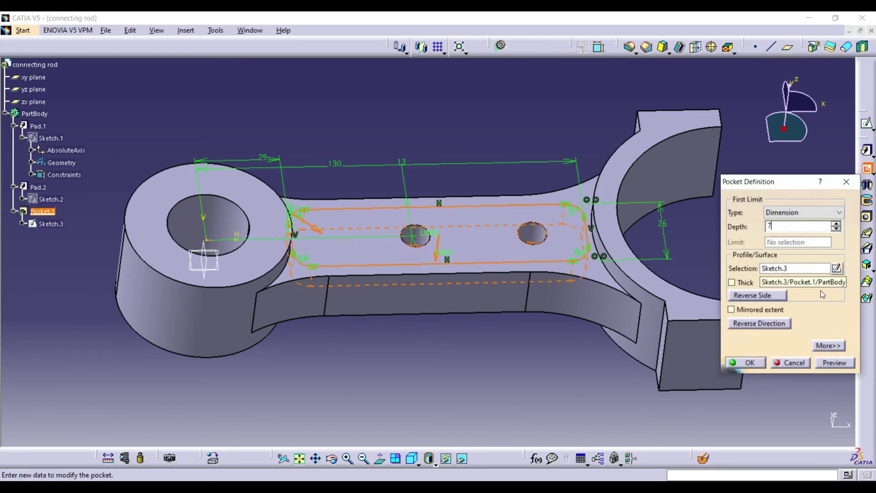
{"action": "left_click", "coordinate": [842, 364]}
{"action": "left_click", "coordinate": [748, 362]}
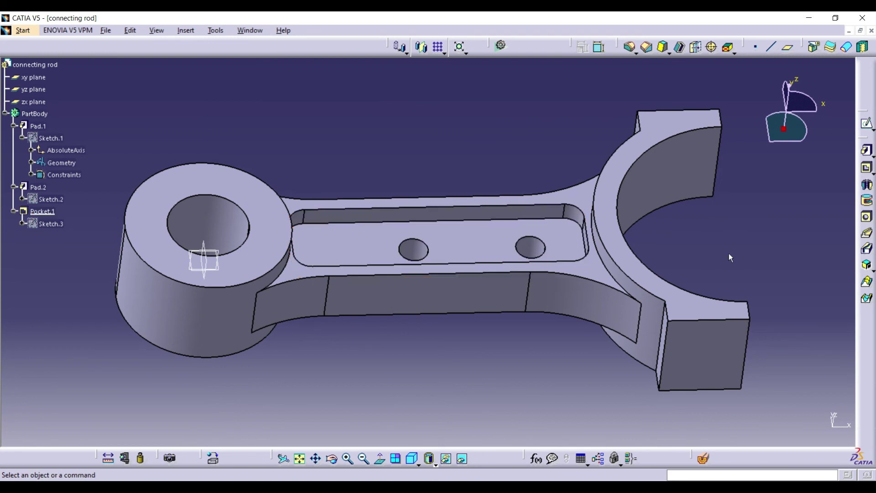
Mirror the rounded pocket in the shank about the xy plane to cut the same recess into the opposite face.
{"action": "left_click", "coordinate": [465, 246]}
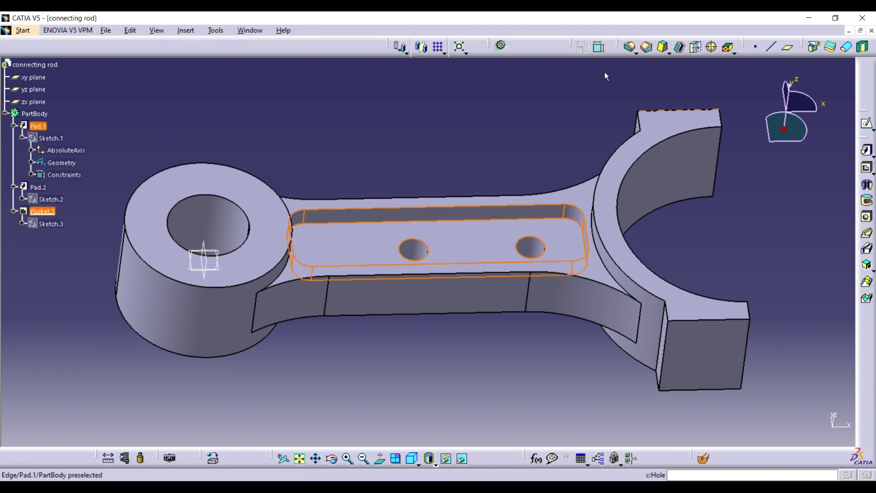
{"action": "left_click", "coordinate": [421, 47]}
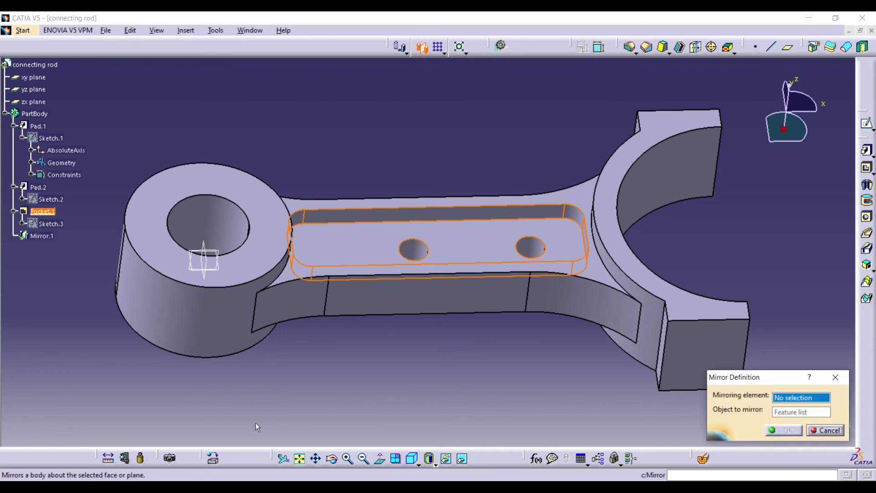
{"action": "left_click", "coordinate": [329, 465]}
{"action": "left_click_drag", "start_coordinate": [328, 289], "coordinate": [232, 270]}
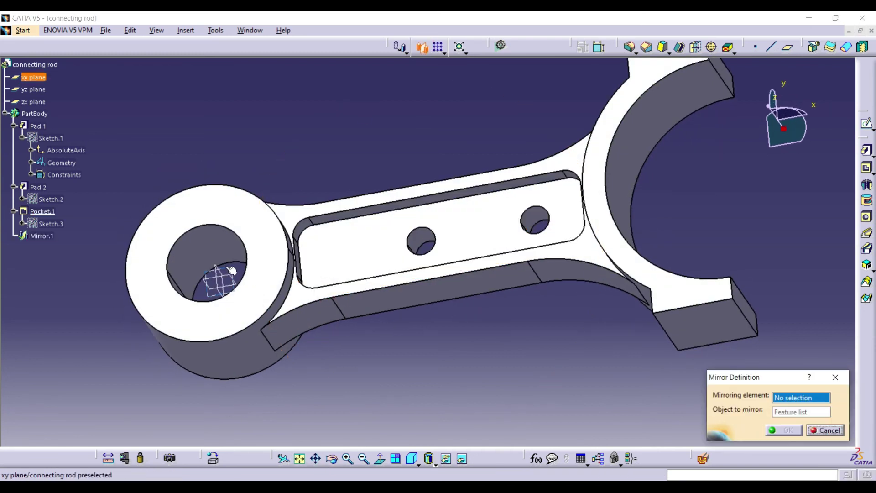
{"action": "left_click", "coordinate": [231, 271]}
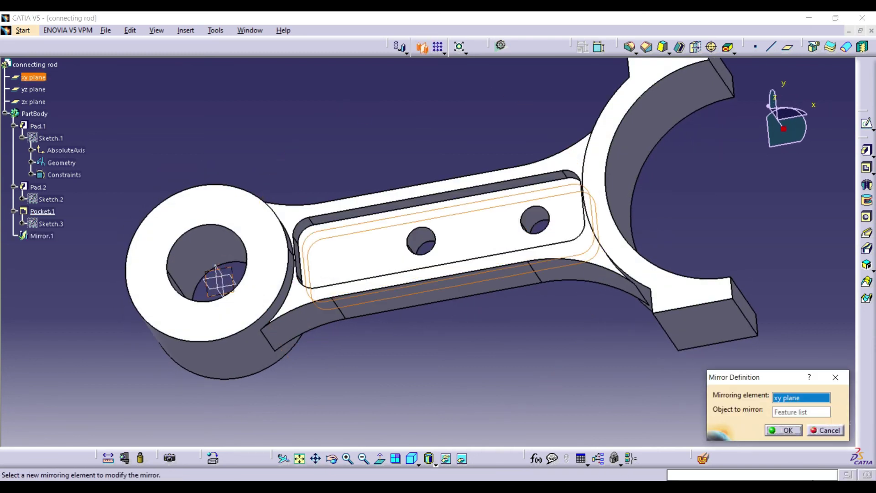
{"action": "left_click", "coordinate": [782, 429]}
Chamfer the upper and lower end faces of both the small end and the big end by 1.5 mm at 45 degrees.
{"action": "left_click", "coordinate": [687, 292]}
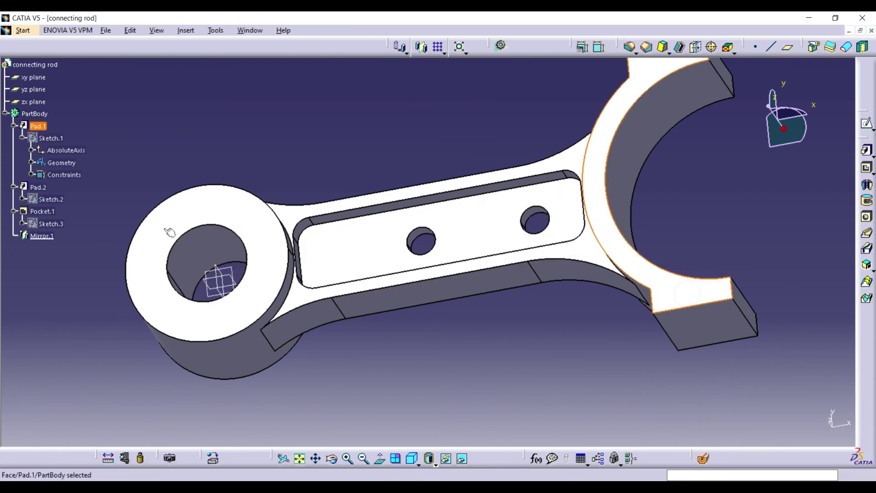
{"action": "left_click", "coordinate": [238, 210], "text": "ctrl"}
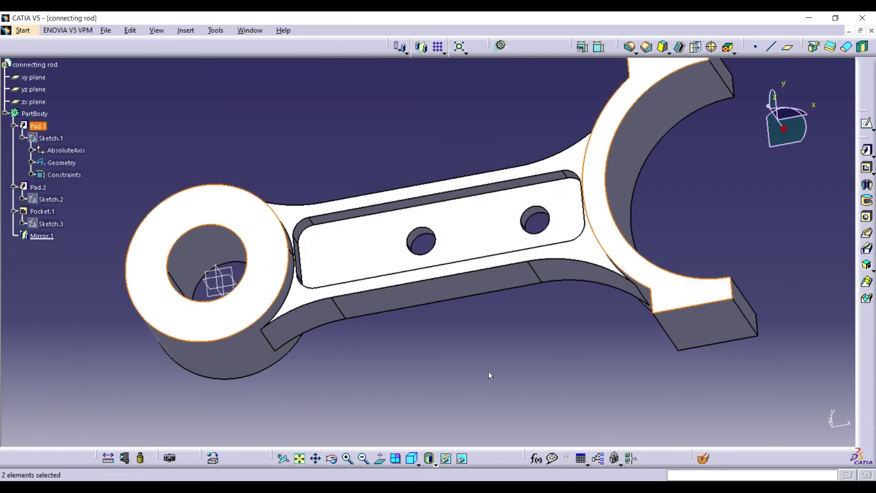
{"action": "middle_click_drag", "start_coordinate": [406, 416], "coordinate": [386, 244]}
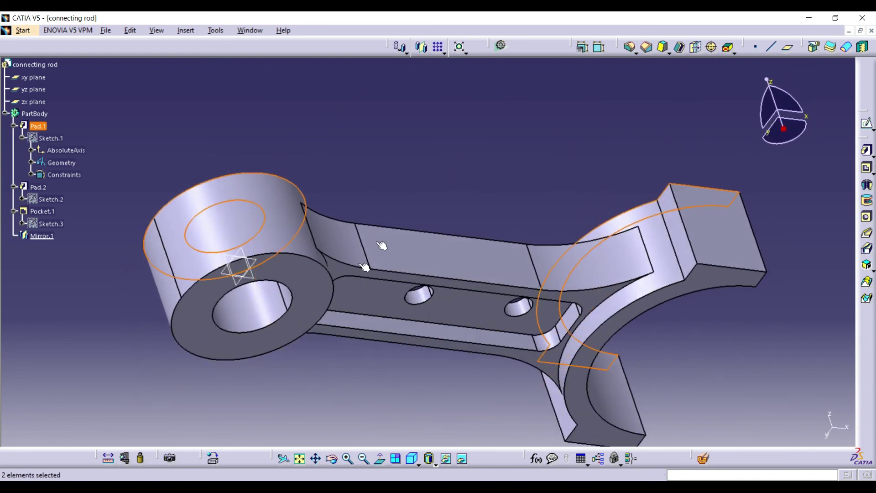
{"action": "left_click", "coordinate": [728, 277], "text": "ctrl"}
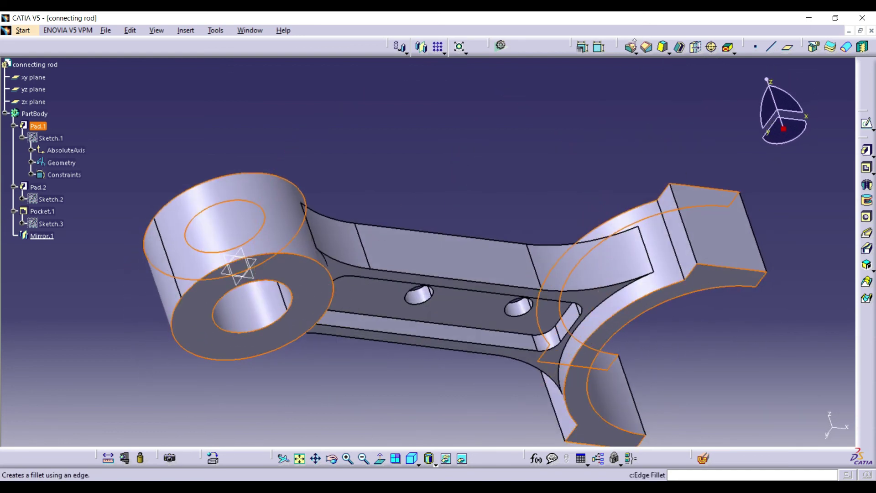
{"action": "left_click", "coordinate": [646, 47]}
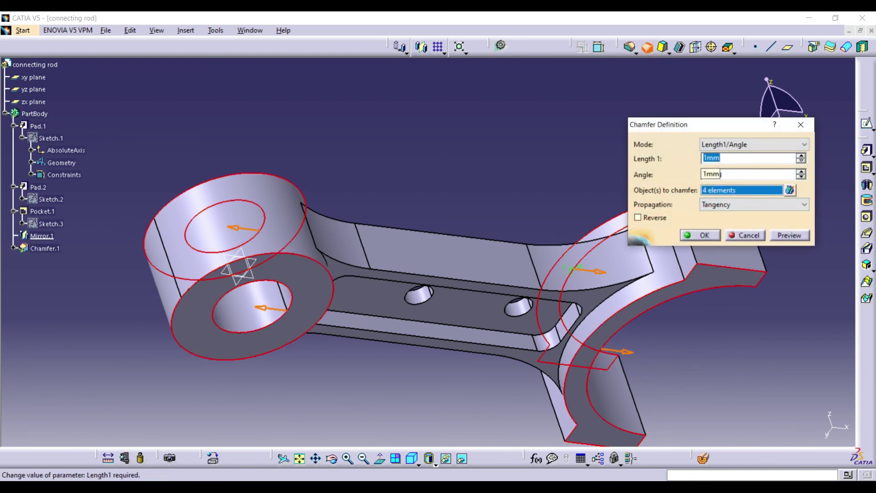
{"action": "type", "text": "1.5"}
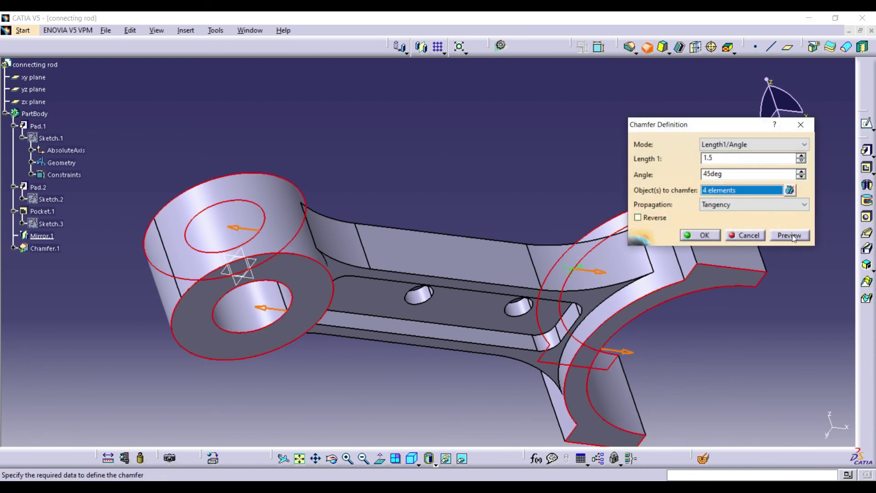
{"action": "left_click", "coordinate": [792, 236]}
{"action": "left_click", "coordinate": [689, 235]}
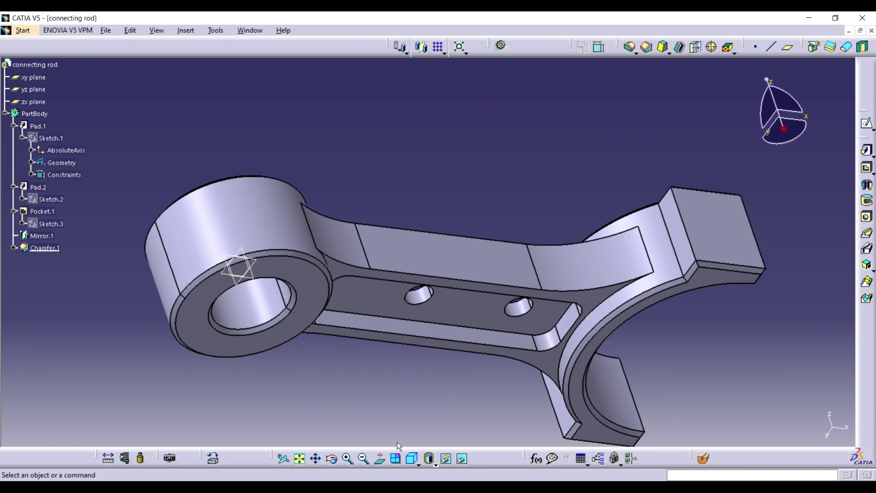
Show the whole connecting rod in isometric view and rotate it to inspect the finished part.
{"action": "left_click", "coordinate": [411, 458]}
{"action": "left_click", "coordinate": [300, 460]}
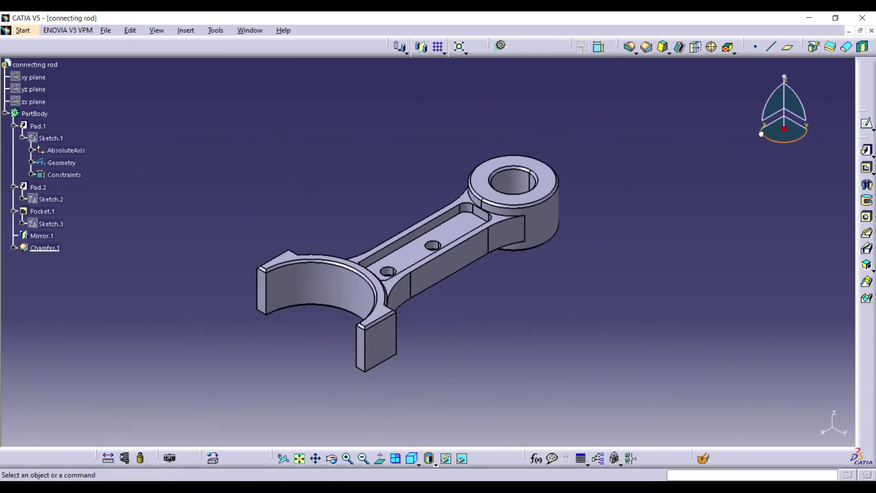
{"action": "left_click_drag", "start_coordinate": [761, 134], "coordinate": [782, 155]}
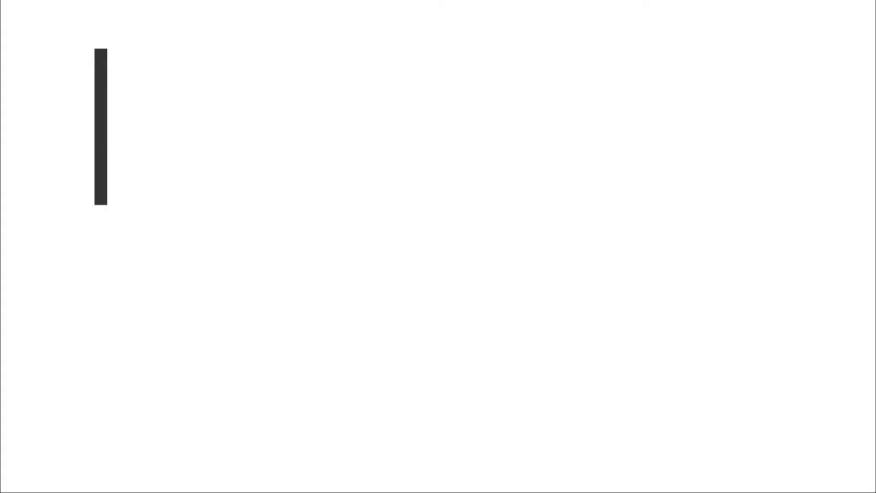